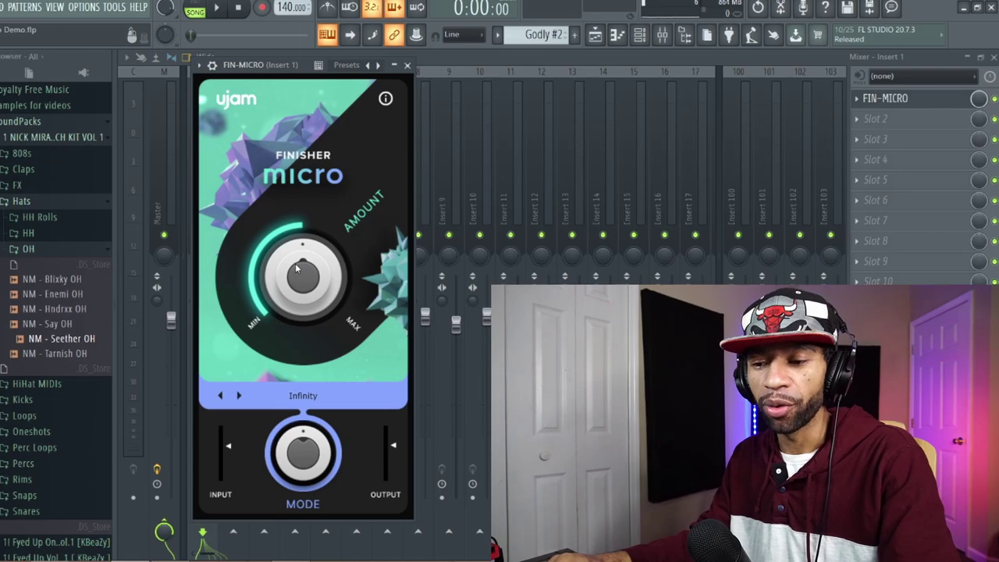
{"action": "left_click", "coordinate": [306, 396]}
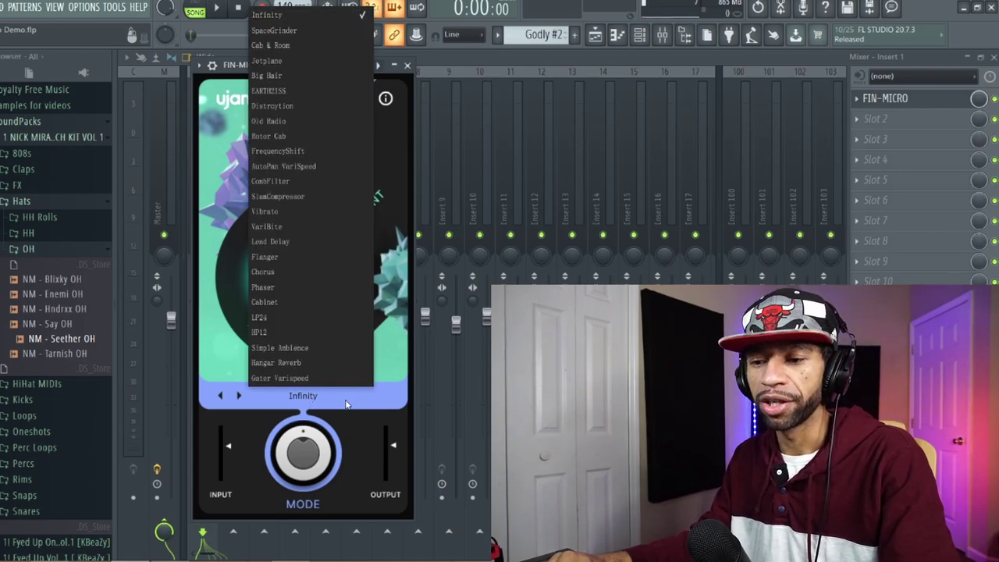
{"action": "left_click", "coordinate": [319, 452]}
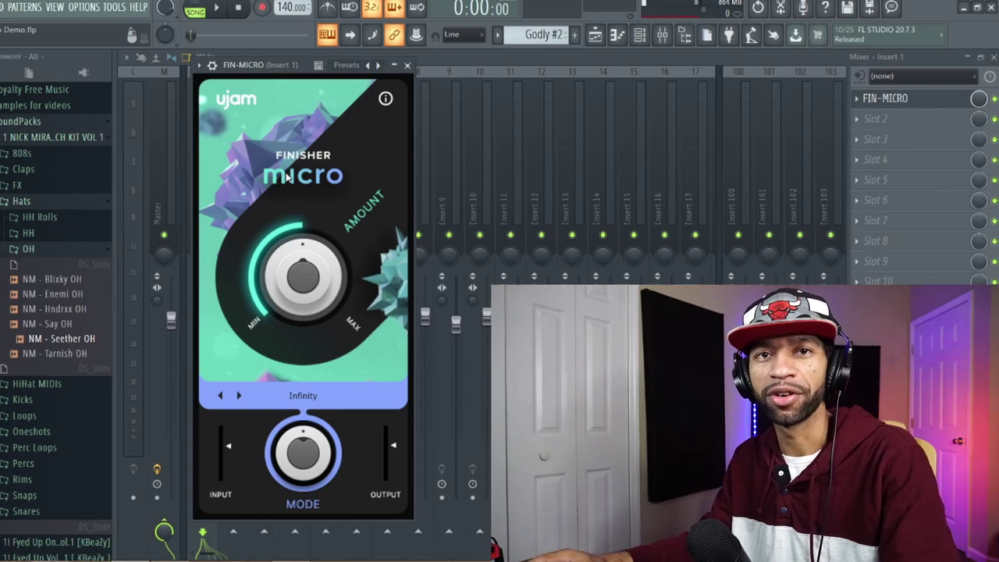
Step: Open the Xpand!2 Natural Grand Piano channel from the Channel Rack
{"action": "left_click", "coordinate": [640, 35]}
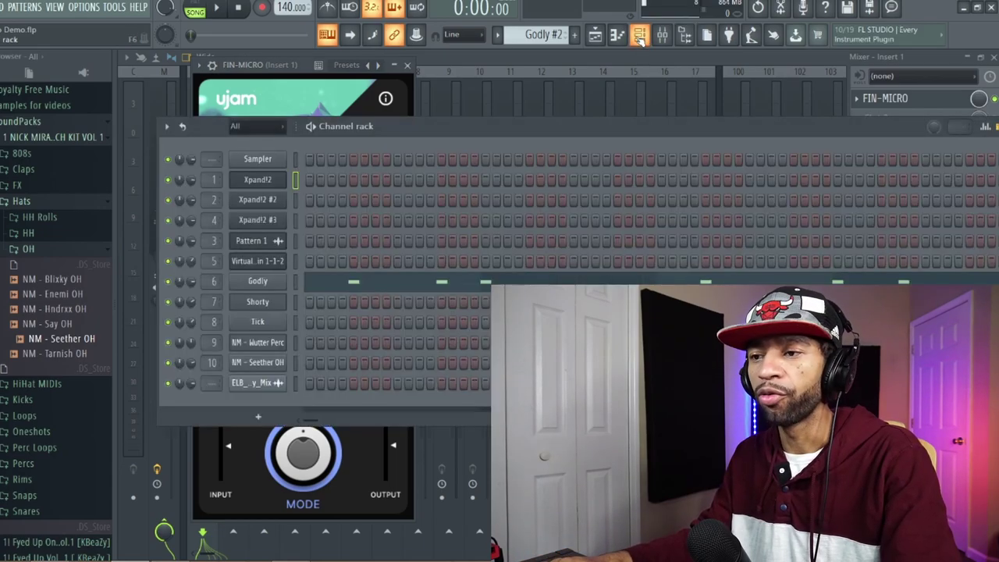
{"action": "left_click", "coordinate": [253, 182]}
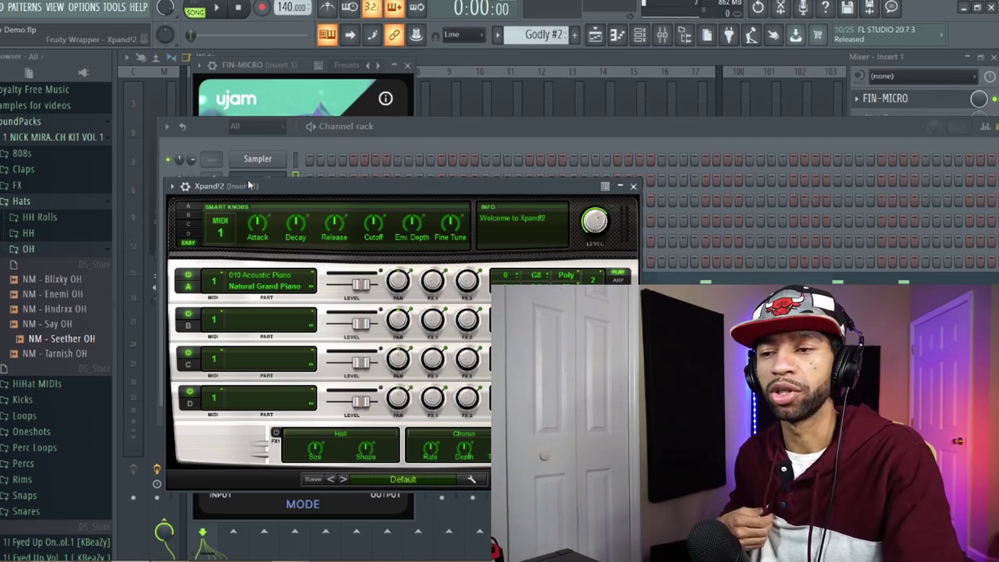
Step: Play the Playlist arrangement from the start for about half a minute, then stop it
{"action": "left_click", "coordinate": [620, 35]}
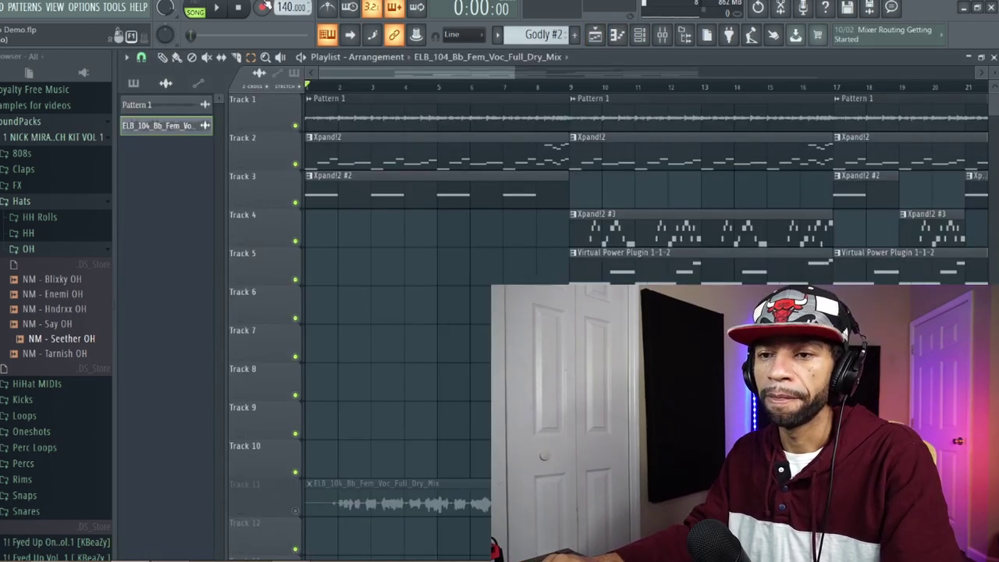
{"action": "left_click", "coordinate": [218, 10]}
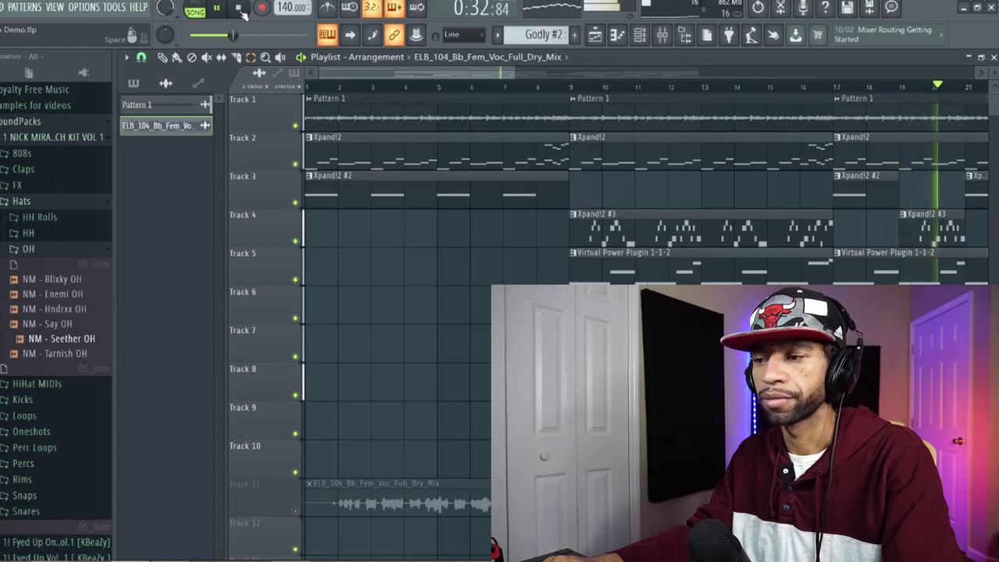
{"action": "left_click", "coordinate": [239, 8]}
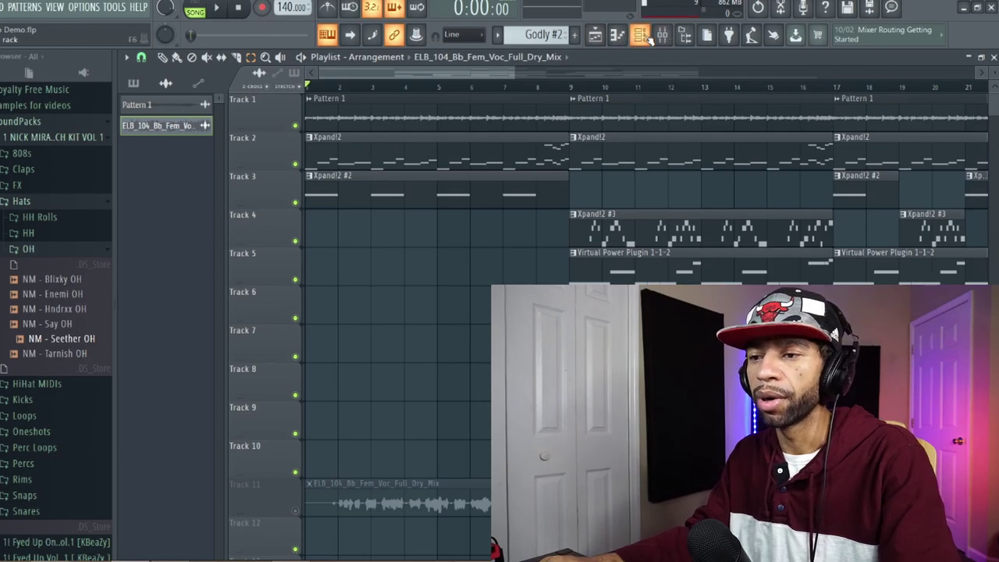
Step: Open the user manual from the info panel of FIN-MICRO on mixer Insert 2
{"action": "key", "text": "F6"}
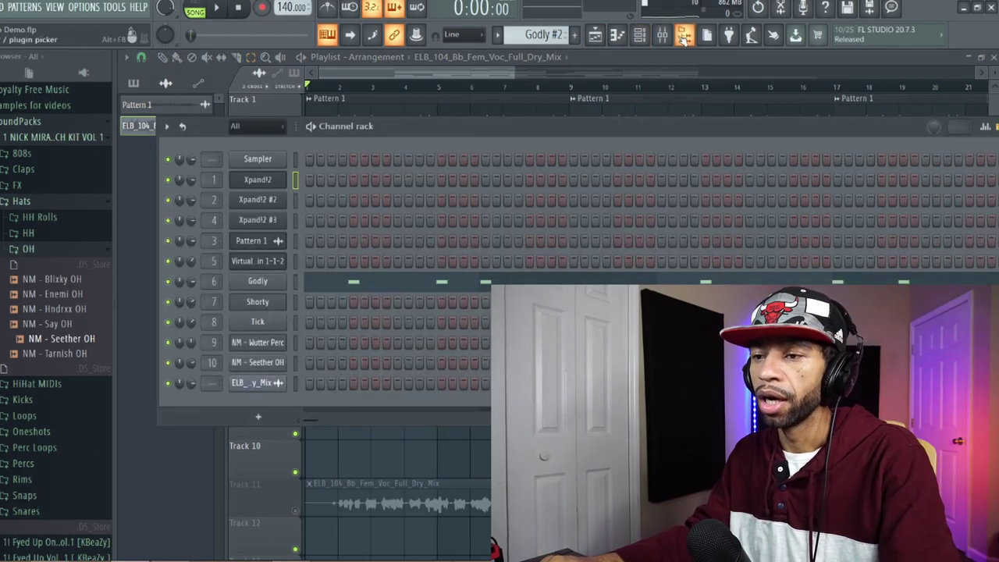
{"action": "left_click", "coordinate": [663, 36]}
{"action": "left_click", "coordinate": [227, 154]}
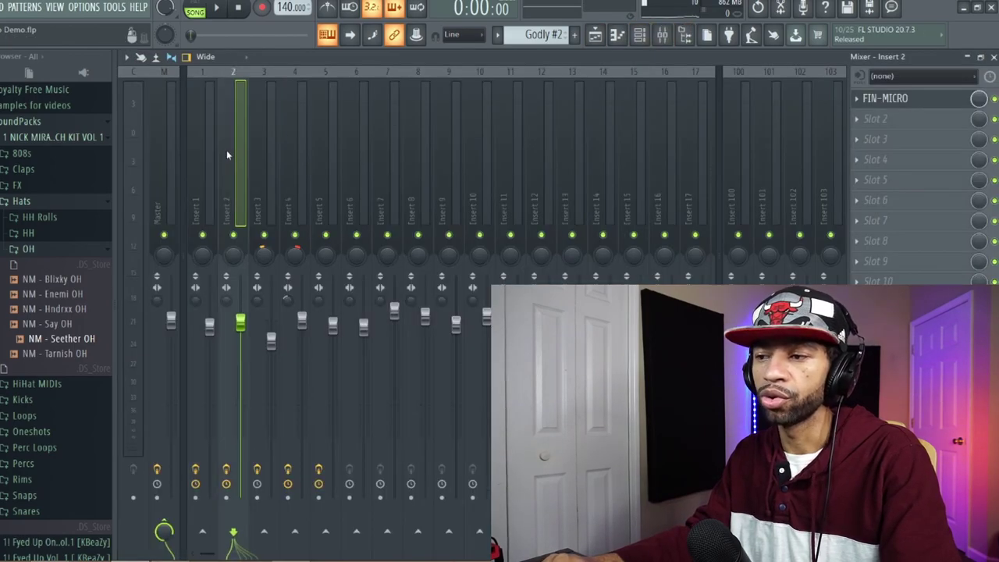
{"action": "left_click", "coordinate": [881, 100]}
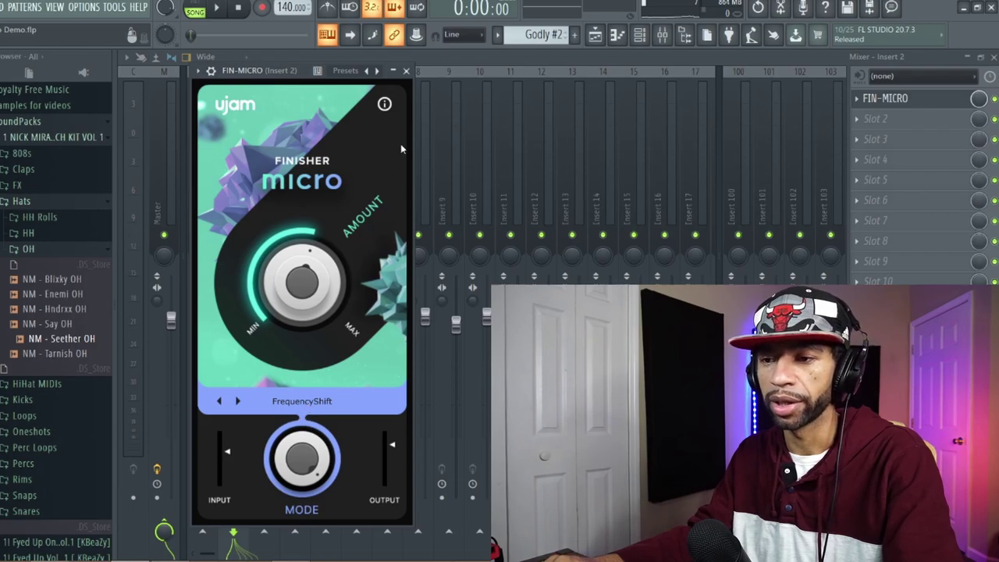
{"action": "left_click", "coordinate": [384, 106]}
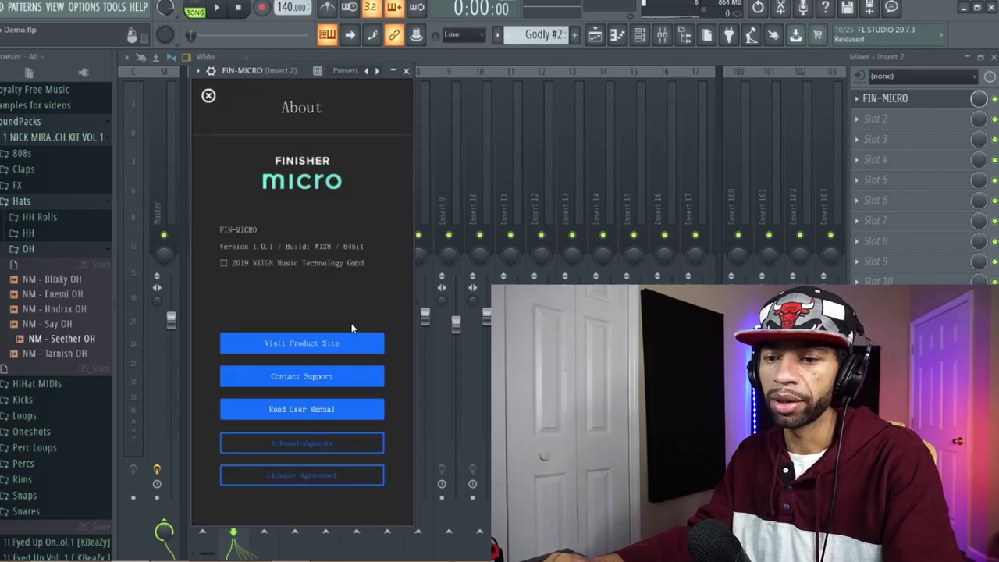
{"action": "left_click", "coordinate": [308, 414]}
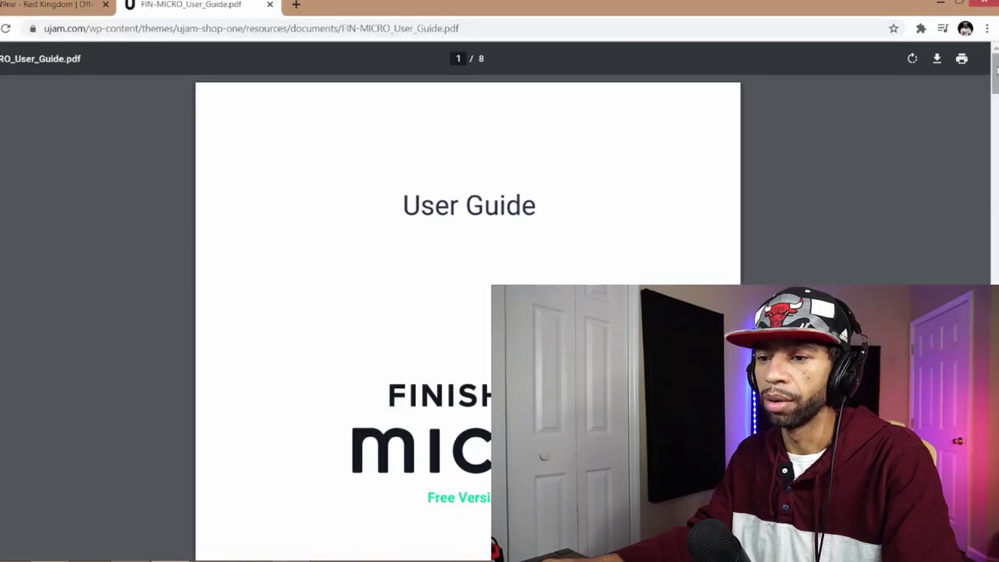
Step: Scroll the guide to page 7's Mode Reference table, read it, then minimize Chrome
{"action": "left_click_drag", "start_coordinate": [997, 69], "coordinate": [995, 282]}
{"action": "scroll", "coordinate": [469, 313], "scroll_direction": "down", "scroll_amount": 5}
{"action": "scroll", "coordinate": [468, 312], "scroll_direction": "down", "scroll_amount": 5}
{"action": "scroll", "coordinate": [468, 312], "scroll_direction": "down", "scroll_amount": 5}
{"action": "scroll", "coordinate": [469, 312], "scroll_direction": "down", "scroll_amount": 3}
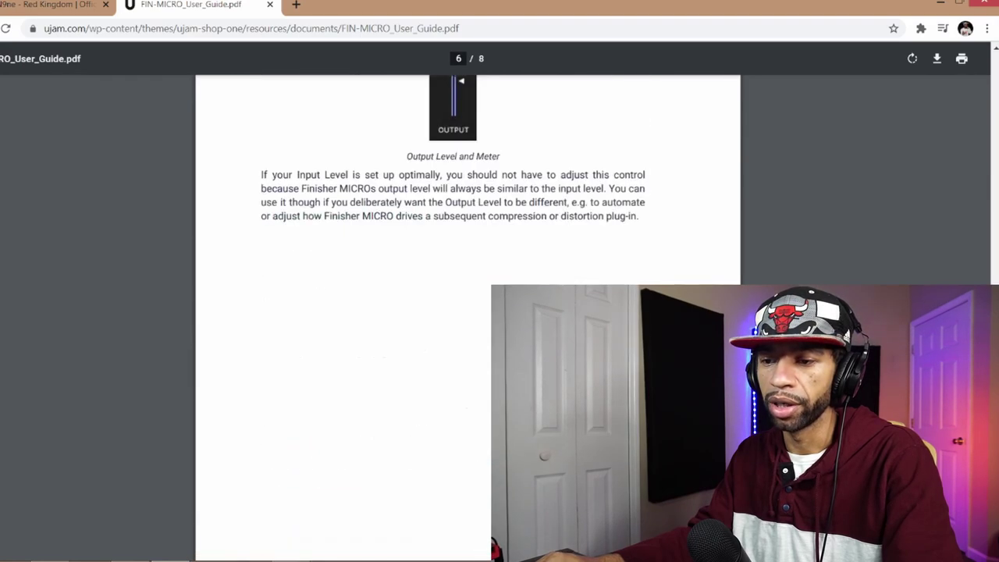
{"action": "scroll", "coordinate": [469, 312], "scroll_direction": "down", "scroll_amount": 5}
{"action": "scroll", "coordinate": [469, 312], "scroll_direction": "down", "scroll_amount": 1}
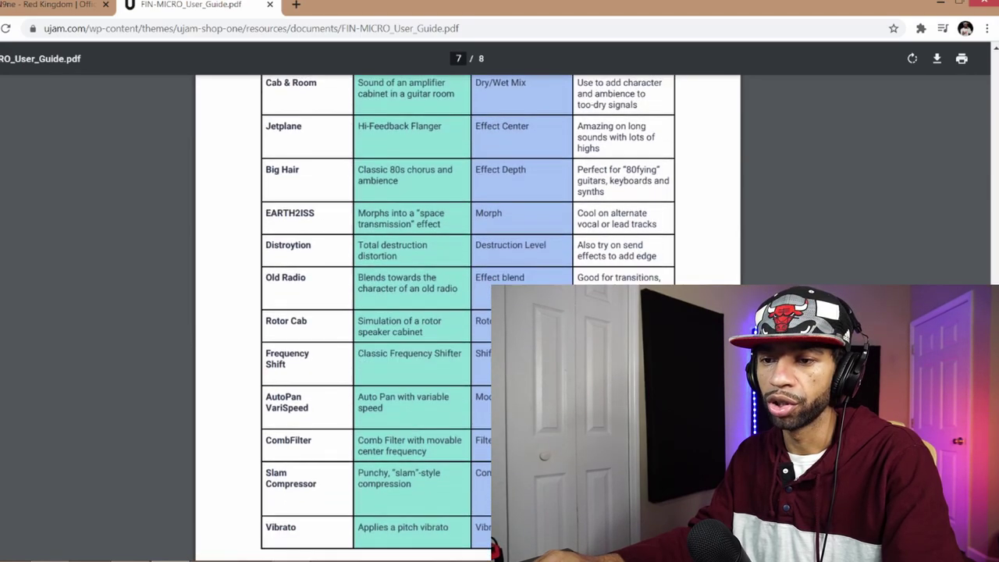
{"action": "scroll", "coordinate": [468, 312], "scroll_direction": "down", "scroll_amount": 2}
{"action": "scroll", "coordinate": [468, 312], "scroll_direction": "down", "scroll_amount": 1}
{"action": "scroll", "coordinate": [469, 312], "scroll_direction": "up", "scroll_amount": 3}
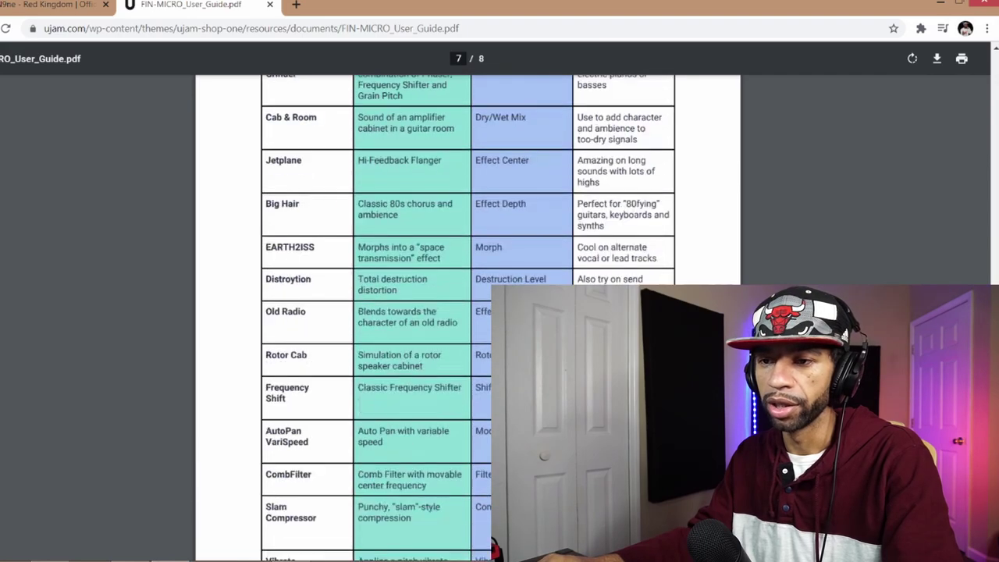
{"action": "scroll", "coordinate": [387, 230], "scroll_direction": "up", "scroll_amount": 3}
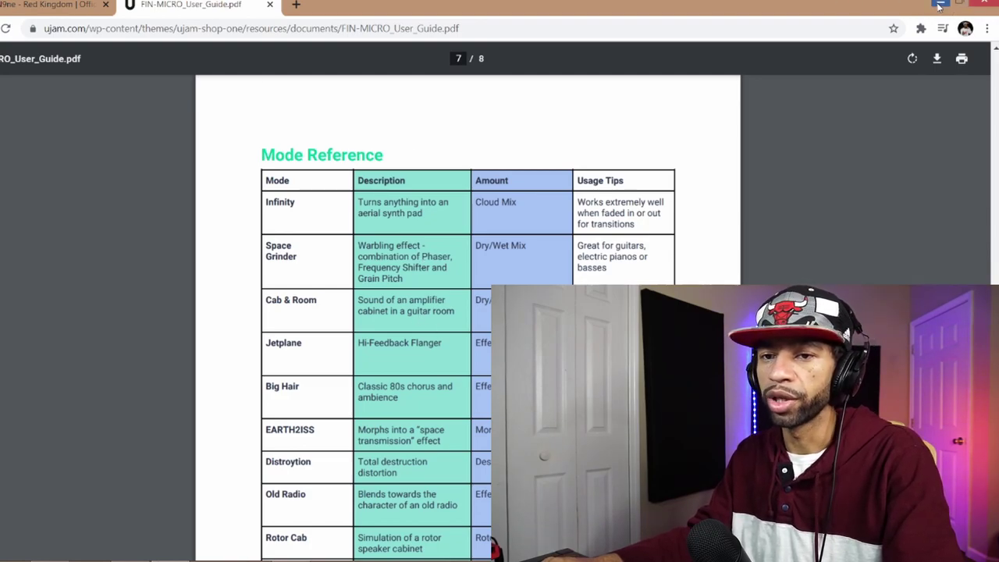
{"action": "left_click", "coordinate": [941, 6]}
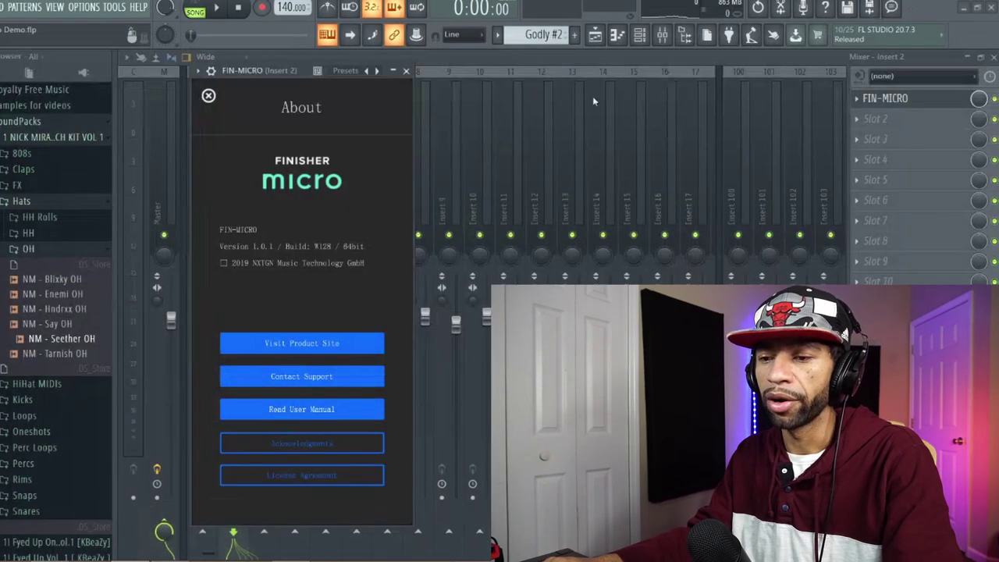
Step: Close the About window, select Insert 1, and briefly play the piano through Infinity mode
{"action": "left_click", "coordinate": [477, 120]}
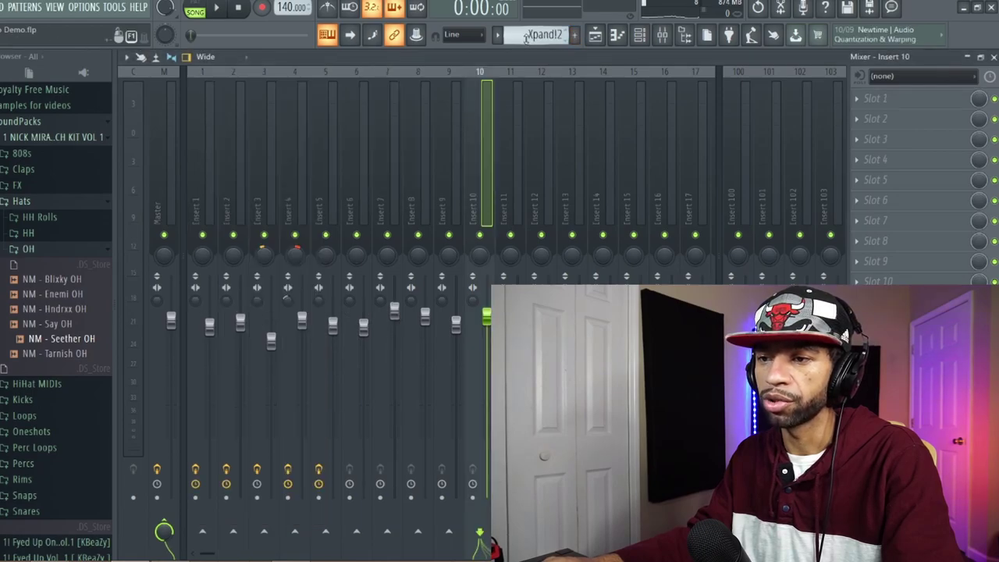
{"action": "left_click", "coordinate": [206, 170]}
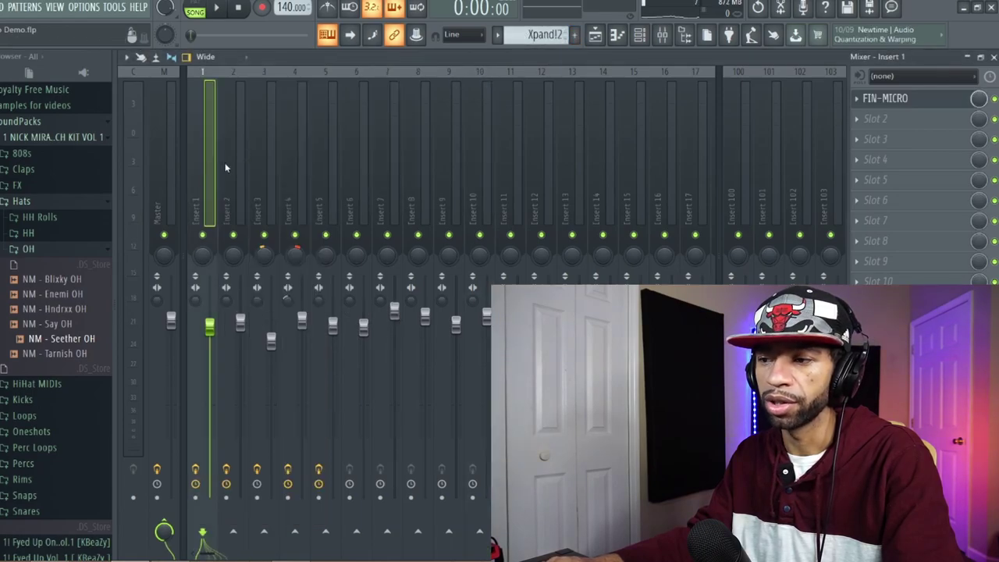
{"action": "left_click", "coordinate": [221, 8]}
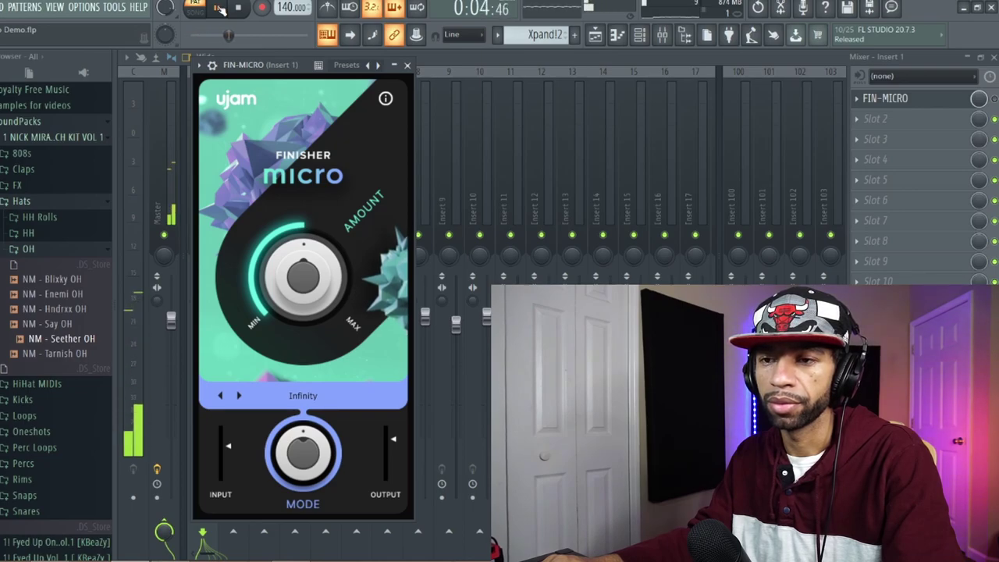
{"action": "key", "text": "space"}
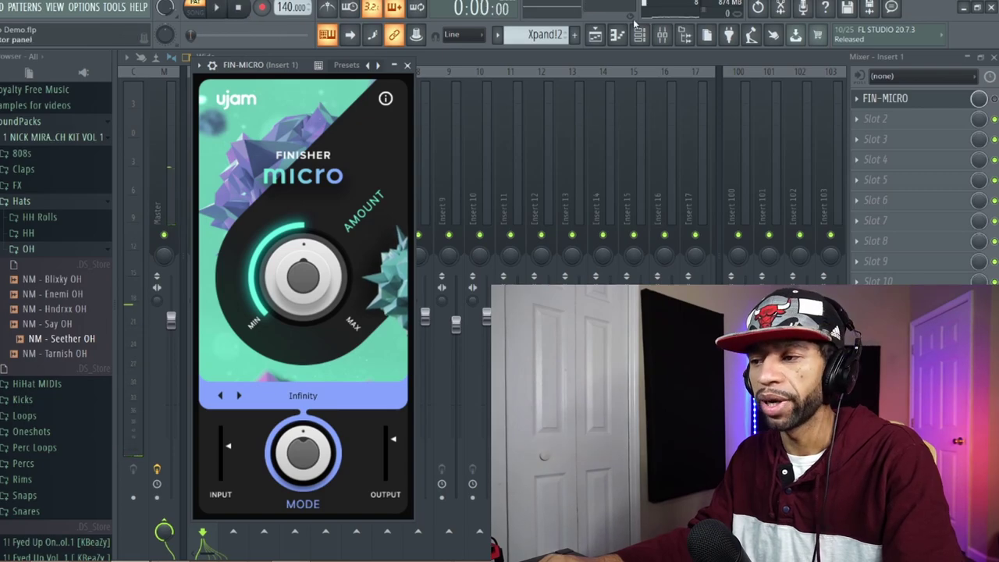
Step: Reopen the FIN-MICRO window on Insert 1 and briefly audition SpaceGrinder
{"action": "left_click", "coordinate": [995, 100]}
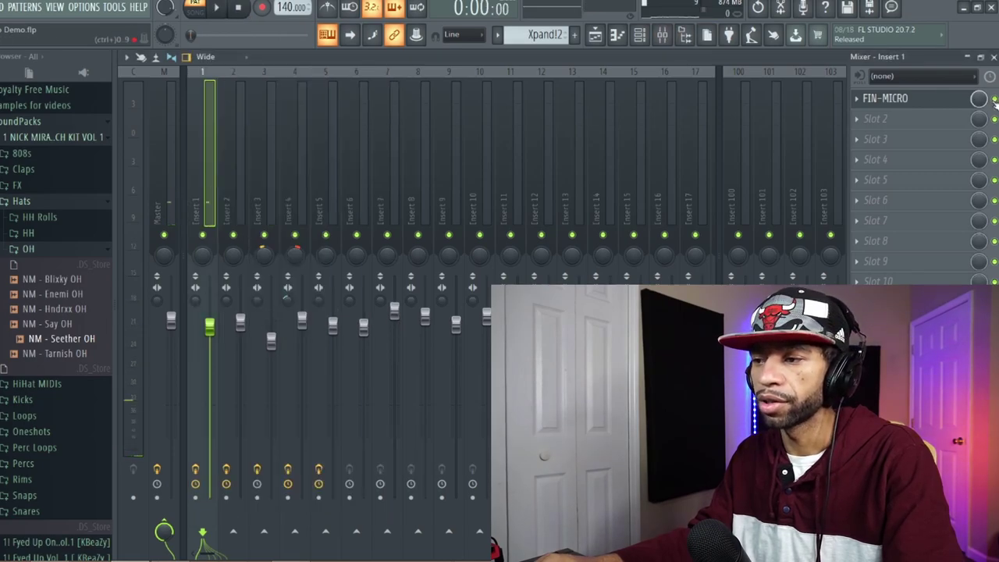
{"action": "left_click", "coordinate": [905, 100]}
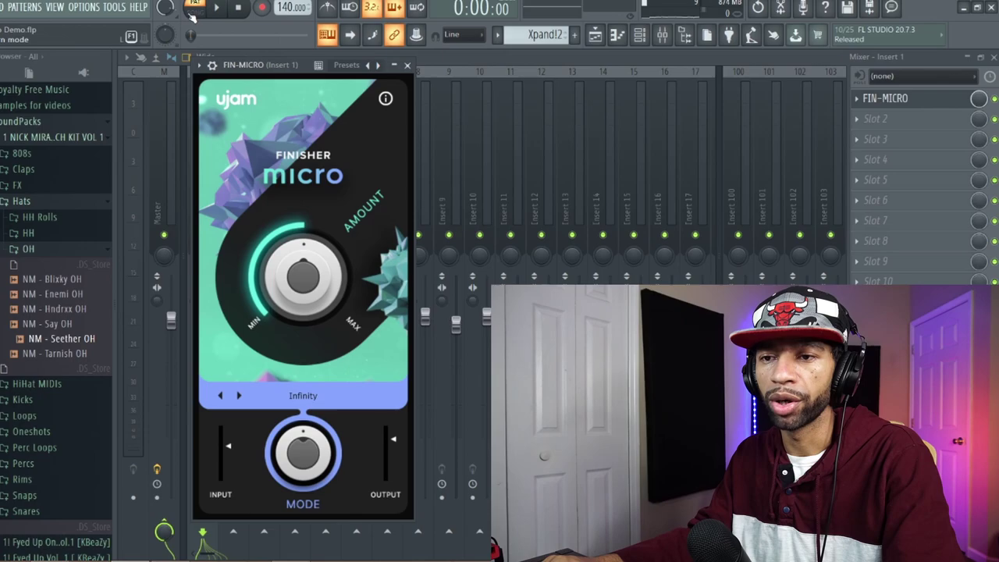
{"action": "left_click", "coordinate": [219, 7]}
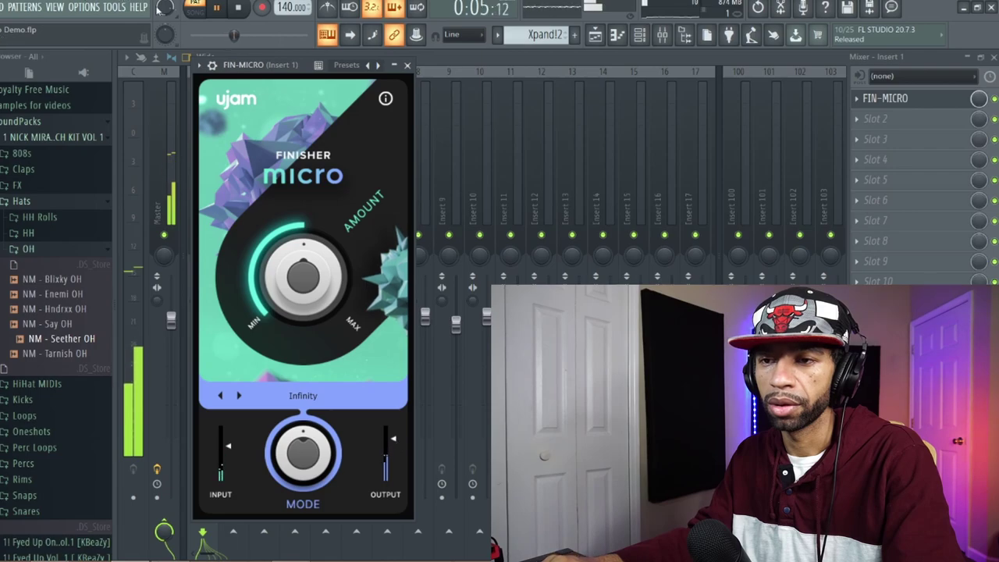
{"action": "key", "text": "space"}
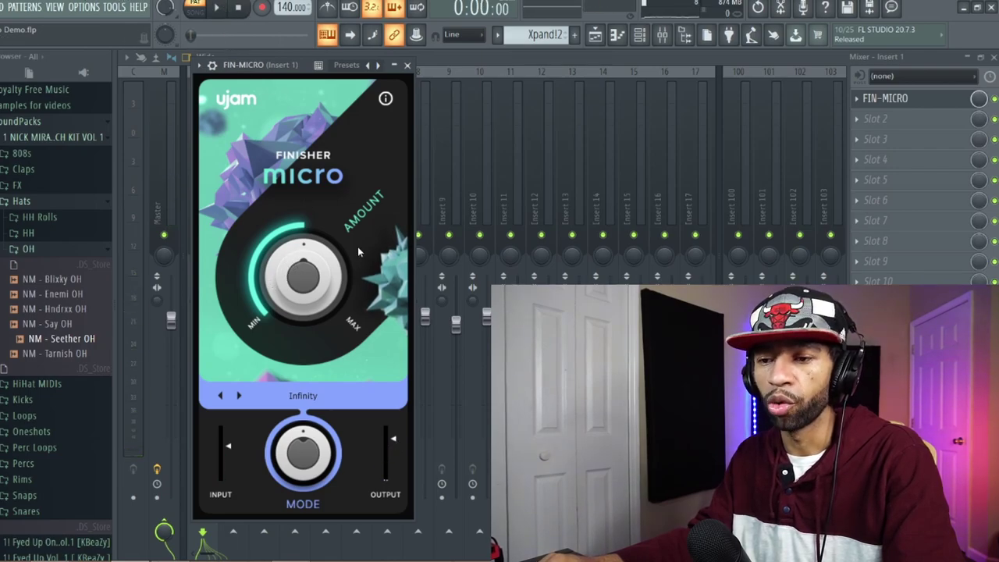
Step: Play again and turn the SpaceGrinder amount down near minimum
{"action": "left_click", "coordinate": [220, 6]}
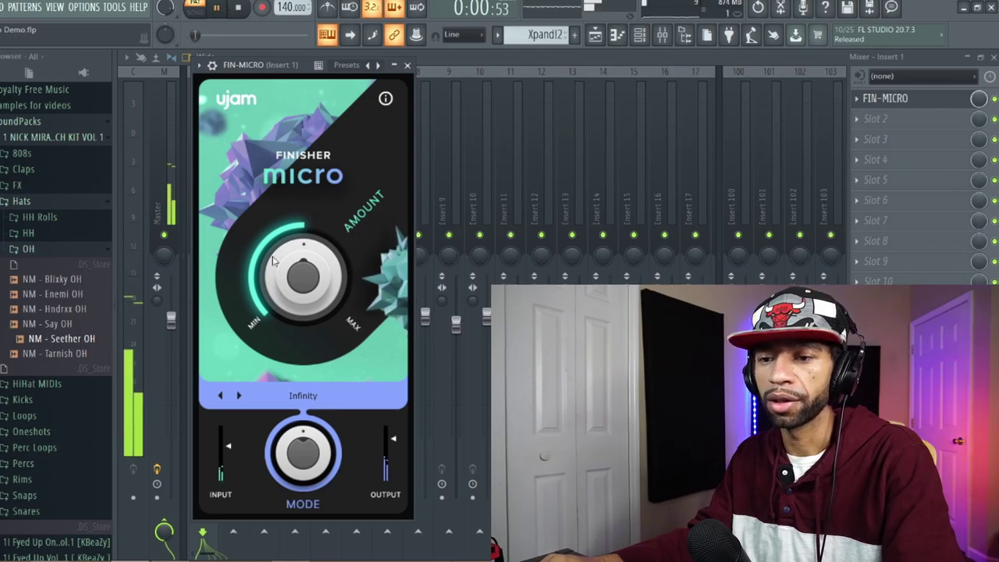
{"action": "mouse_move", "coordinate": [303, 273]}
{"action": "left_mouse_down"}
{"action": "mouse_move", "coordinate": [291, 344]}
{"action": "mouse_move", "coordinate": [286, 311]}
{"action": "left_mouse_up"}
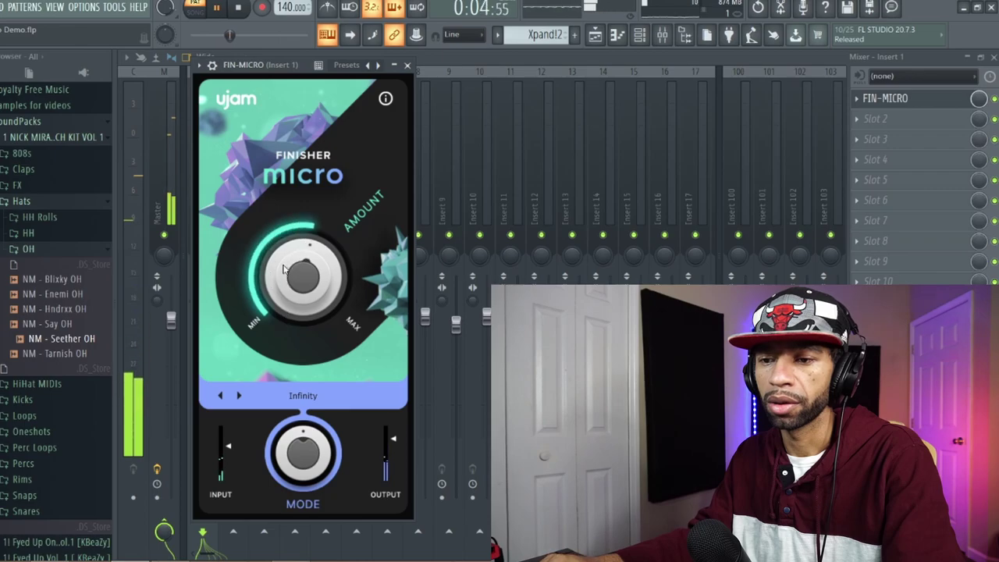
{"action": "key", "text": "space"}
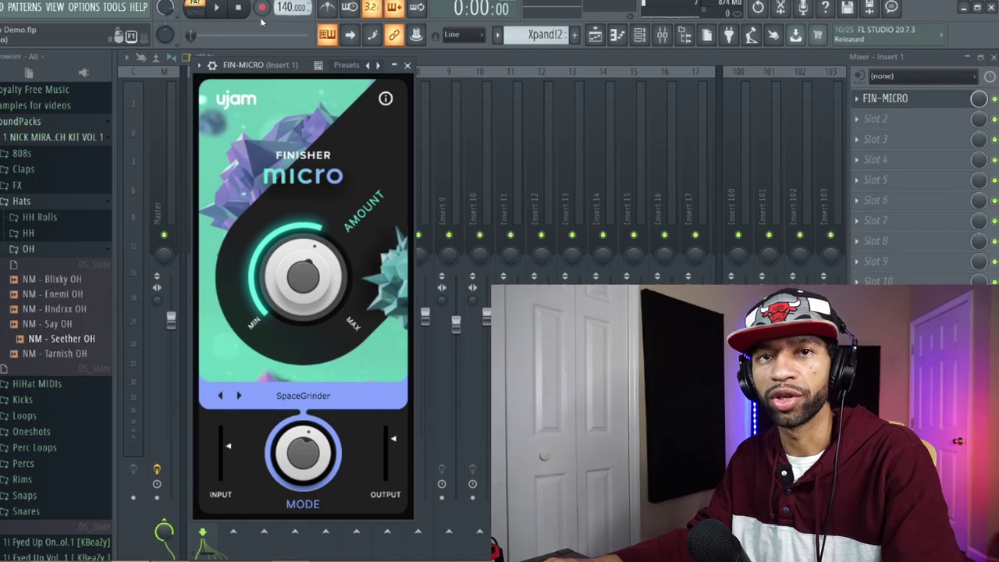
Step: Play the beat and audition Cab & Room, Jetplane and Big Hair, adjusting AMOUNT for each
{"action": "key", "text": "space"}
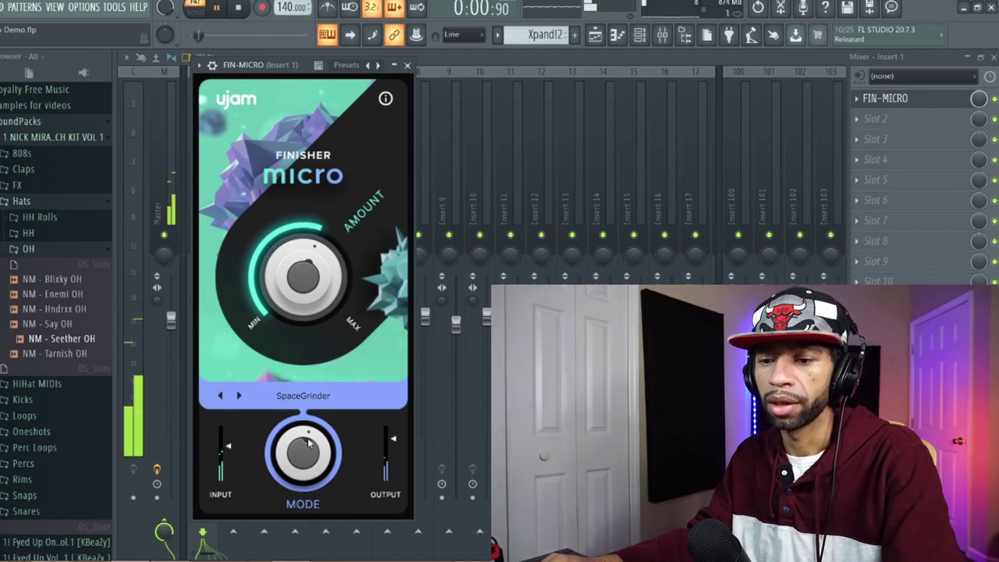
{"action": "mouse_move", "coordinate": [285, 320]}
{"action": "left_mouse_down"}
{"action": "mouse_move", "coordinate": [286, 204]}
{"action": "mouse_move", "coordinate": [278, 335]}
{"action": "mouse_move", "coordinate": [270, 290]}
{"action": "left_mouse_up"}
{"action": "left_click", "coordinate": [239, 396]}
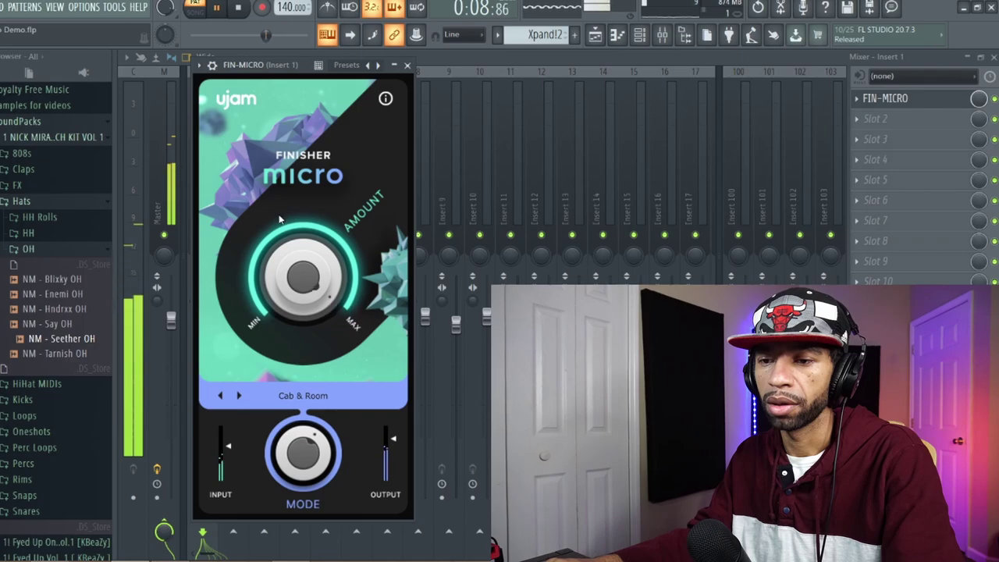
{"action": "mouse_move", "coordinate": [280, 277]}
{"action": "left_mouse_down"}
{"action": "mouse_move", "coordinate": [290, 292]}
{"action": "mouse_move", "coordinate": [283, 338]}
{"action": "left_mouse_up"}
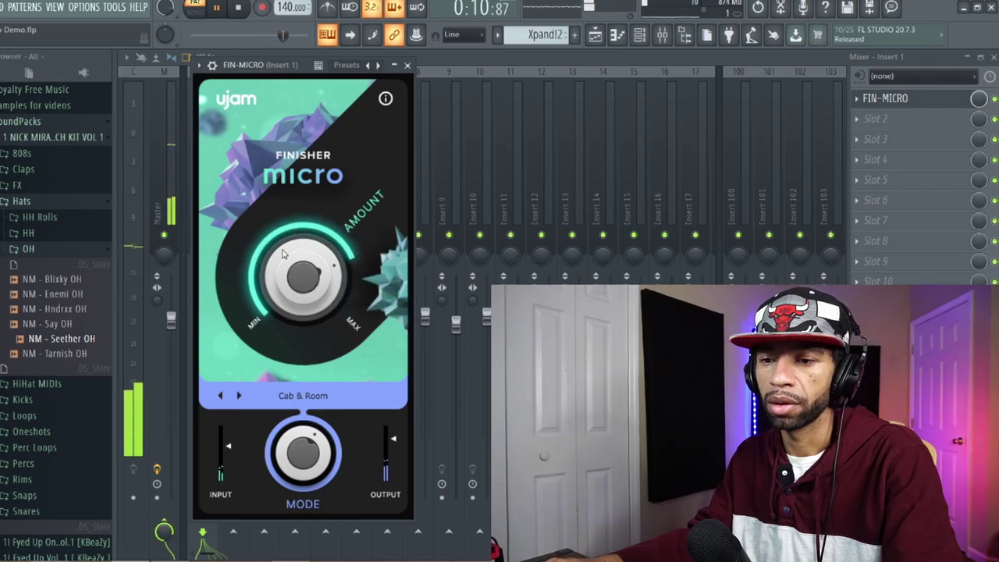
{"action": "left_click", "coordinate": [240, 394]}
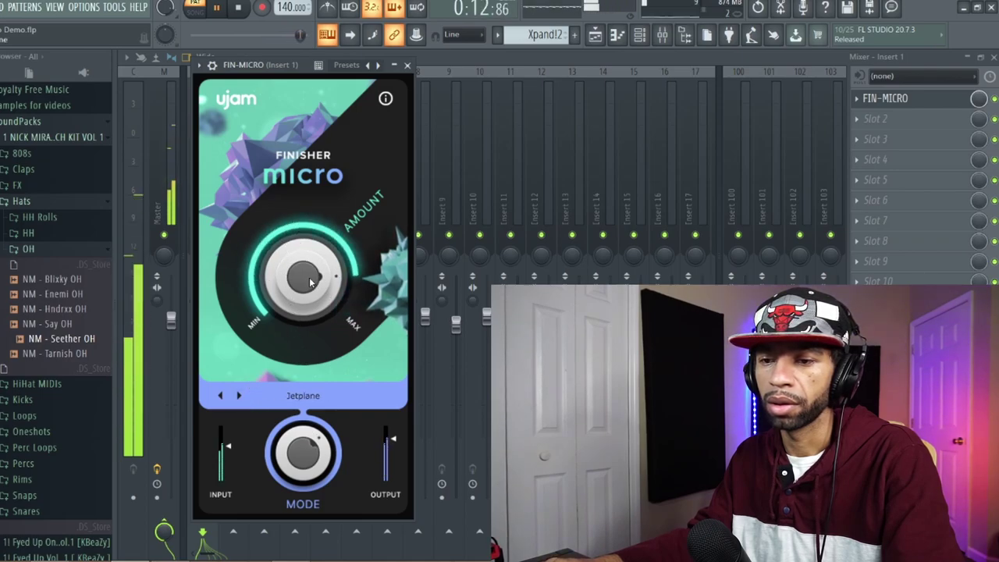
{"action": "mouse_move", "coordinate": [315, 286]}
{"action": "left_mouse_down"}
{"action": "mouse_move", "coordinate": [288, 256]}
{"action": "mouse_move", "coordinate": [287, 339]}
{"action": "mouse_move", "coordinate": [281, 231]}
{"action": "left_mouse_up"}
{"action": "left_click", "coordinate": [240, 396]}
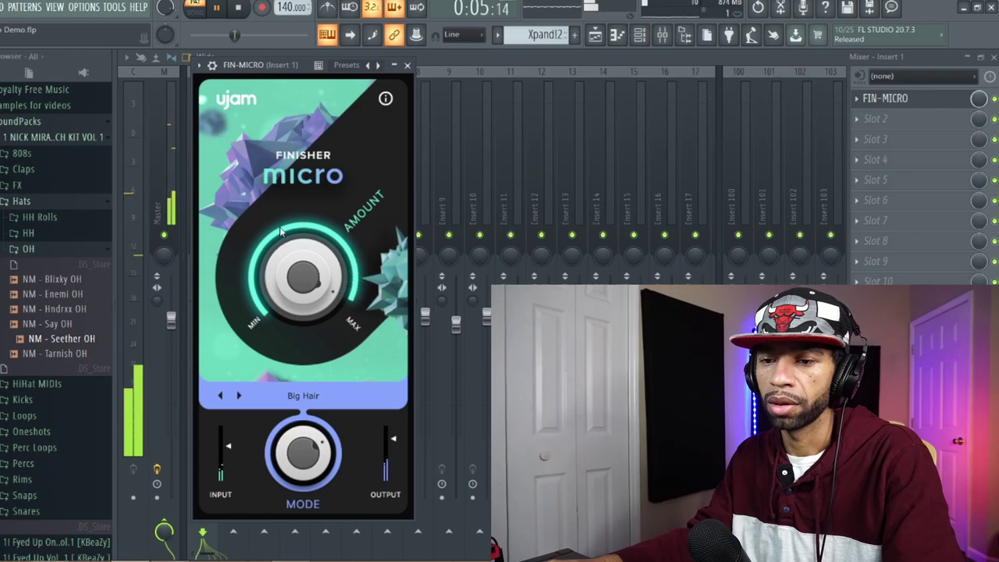
{"action": "left_click_drag", "start_coordinate": [283, 235], "coordinate": [286, 307]}
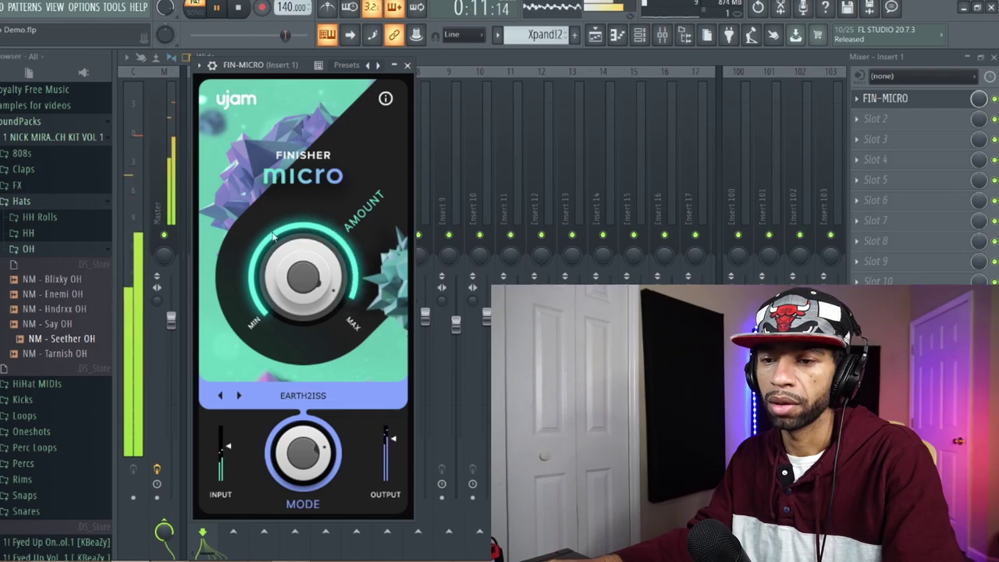
Step: Audition Distroytion, Old Radio at maximum, Rotor Cab at half, and FrequencyShift near maximum
{"action": "left_click", "coordinate": [239, 396]}
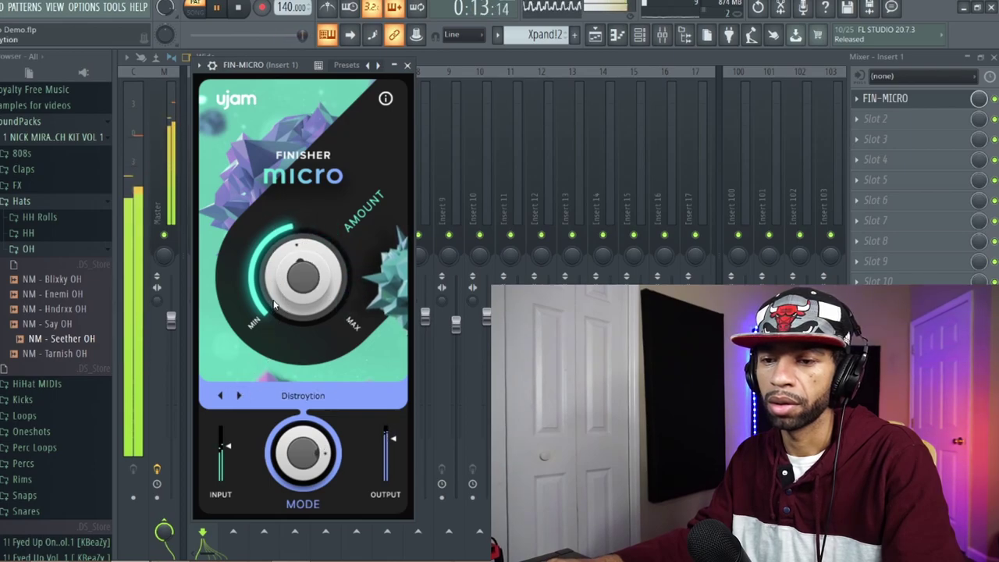
{"action": "mouse_move", "coordinate": [274, 306]}
{"action": "left_mouse_down"}
{"action": "mouse_move", "coordinate": [278, 227]}
{"action": "mouse_move", "coordinate": [280, 297]}
{"action": "left_mouse_up"}
{"action": "left_click", "coordinate": [241, 395]}
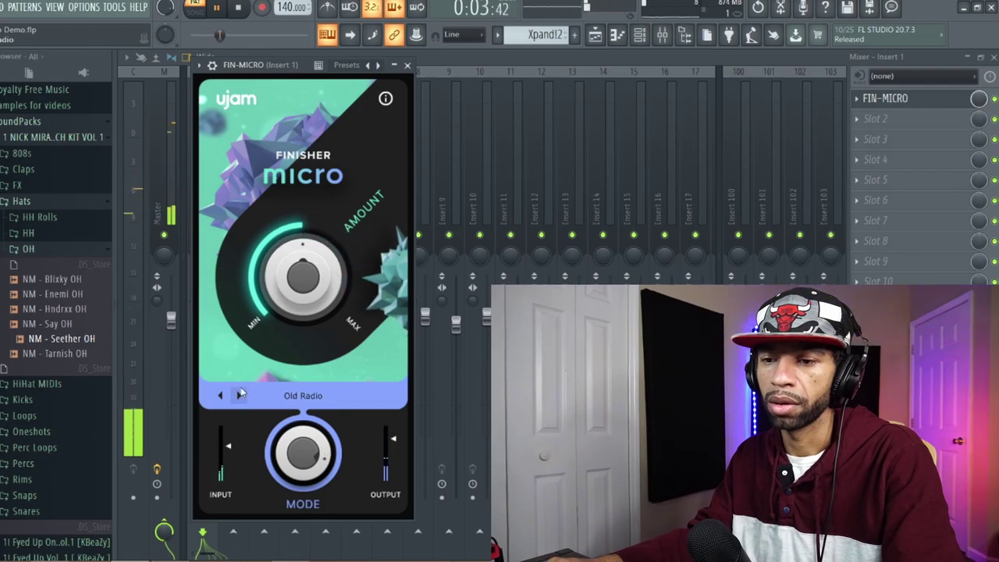
{"action": "left_click_drag", "start_coordinate": [266, 303], "coordinate": [283, 207]}
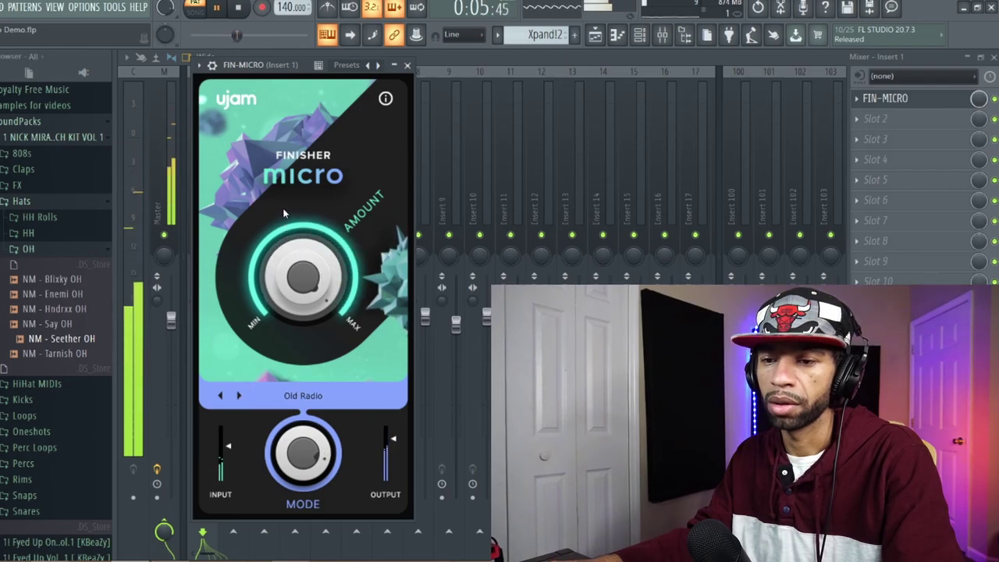
{"action": "left_click", "coordinate": [240, 396]}
{"action": "mouse_move", "coordinate": [277, 285]}
{"action": "left_mouse_down"}
{"action": "mouse_move", "coordinate": [273, 389]}
{"action": "mouse_move", "coordinate": [274, 336]}
{"action": "mouse_move", "coordinate": [260, 382]}
{"action": "mouse_move", "coordinate": [261, 344]}
{"action": "left_mouse_up"}
{"action": "left_click", "coordinate": [239, 396]}
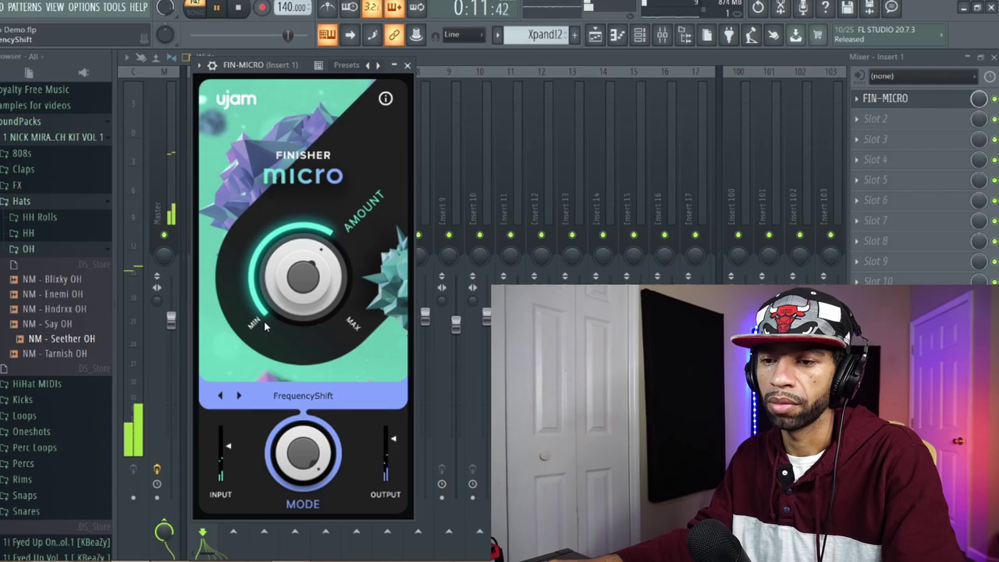
{"action": "mouse_move", "coordinate": [275, 328]}
{"action": "left_mouse_down"}
{"action": "mouse_move", "coordinate": [277, 268]}
{"action": "mouse_move", "coordinate": [281, 367]}
{"action": "mouse_move", "coordinate": [290, 257]}
{"action": "mouse_move", "coordinate": [303, 332]}
{"action": "mouse_move", "coordinate": [296, 229]}
{"action": "mouse_move", "coordinate": [295, 336]}
{"action": "mouse_move", "coordinate": [292, 230]}
{"action": "mouse_move", "coordinate": [305, 324]}
{"action": "mouse_move", "coordinate": [281, 265]}
{"action": "mouse_move", "coordinate": [293, 226]}
{"action": "mouse_move", "coordinate": [296, 307]}
{"action": "mouse_move", "coordinate": [299, 209]}
{"action": "mouse_move", "coordinate": [301, 265]}
{"action": "mouse_move", "coordinate": [293, 234]}
{"action": "mouse_move", "coordinate": [309, 178]}
{"action": "mouse_move", "coordinate": [309, 328]}
{"action": "mouse_move", "coordinate": [294, 249]}
{"action": "mouse_move", "coordinate": [297, 311]}
{"action": "left_mouse_up"}
{"action": "left_click", "coordinate": [240, 396]}
Step: Step through CombFilter, SlamCompressor, Vibrato, VariBite and Lead Delay to Chorus near maximum amount
{"action": "left_click", "coordinate": [240, 396]}
{"action": "left_click", "coordinate": [239, 395]}
{"action": "left_click", "coordinate": [239, 396]}
{"action": "left_click", "coordinate": [240, 396]}
{"action": "left_click", "coordinate": [240, 396]}
{"action": "left_click", "coordinate": [239, 395]}
{"action": "left_click_drag", "start_coordinate": [301, 273], "coordinate": [295, 209]}
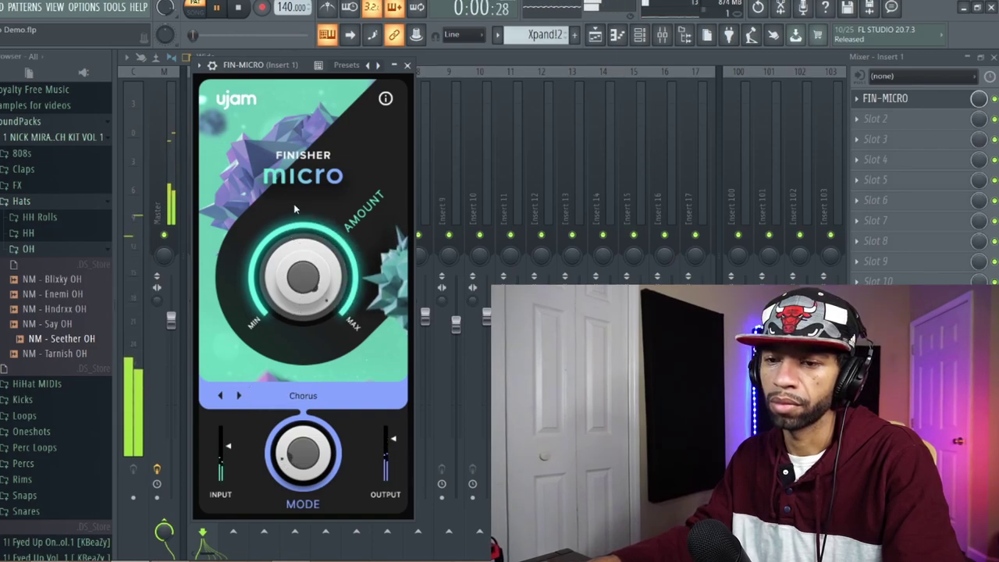
Step: Audition Phaser with amount tweaks, then HP12 and Simple Ambience above halfway
{"action": "left_click", "coordinate": [239, 395]}
{"action": "left_click_drag", "start_coordinate": [309, 275], "coordinate": [310, 352]}
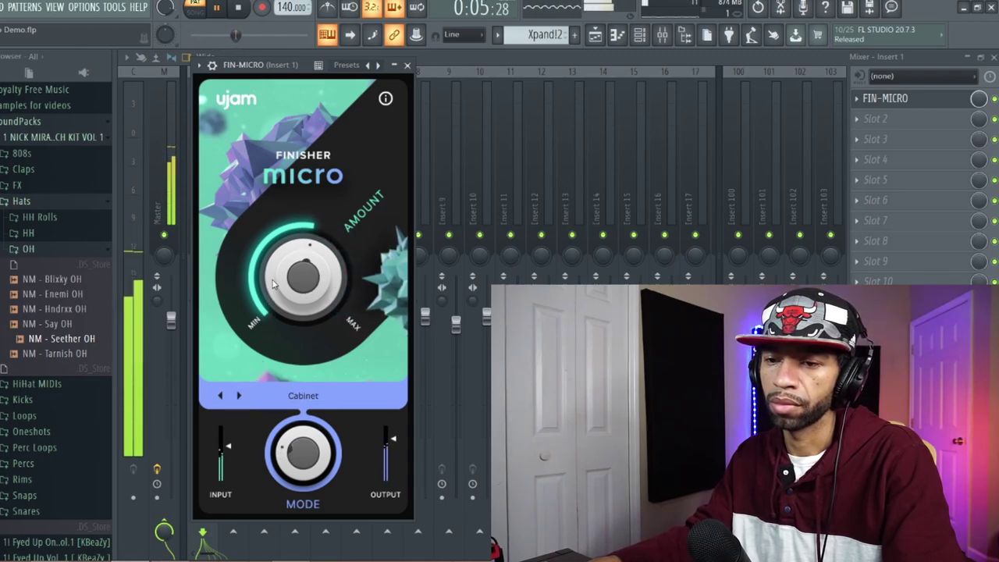
{"action": "mouse_move", "coordinate": [293, 285]}
{"action": "left_mouse_down"}
{"action": "mouse_move", "coordinate": [293, 250]}
{"action": "mouse_move", "coordinate": [304, 288]}
{"action": "left_mouse_up"}
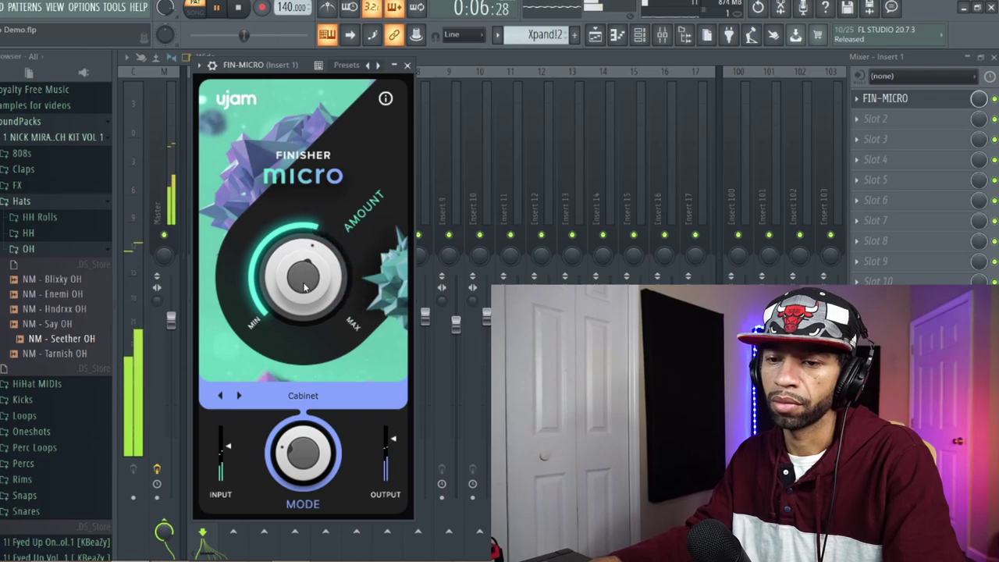
{"action": "mouse_move", "coordinate": [298, 311]}
{"action": "left_mouse_down"}
{"action": "mouse_move", "coordinate": [300, 269]}
{"action": "mouse_move", "coordinate": [301, 306]}
{"action": "mouse_move", "coordinate": [289, 270]}
{"action": "mouse_move", "coordinate": [229, 371]}
{"action": "left_mouse_up"}
{"action": "left_click", "coordinate": [239, 395]}
{"action": "left_click", "coordinate": [236, 396]}
{"action": "left_click_drag", "start_coordinate": [281, 311], "coordinate": [281, 270]}
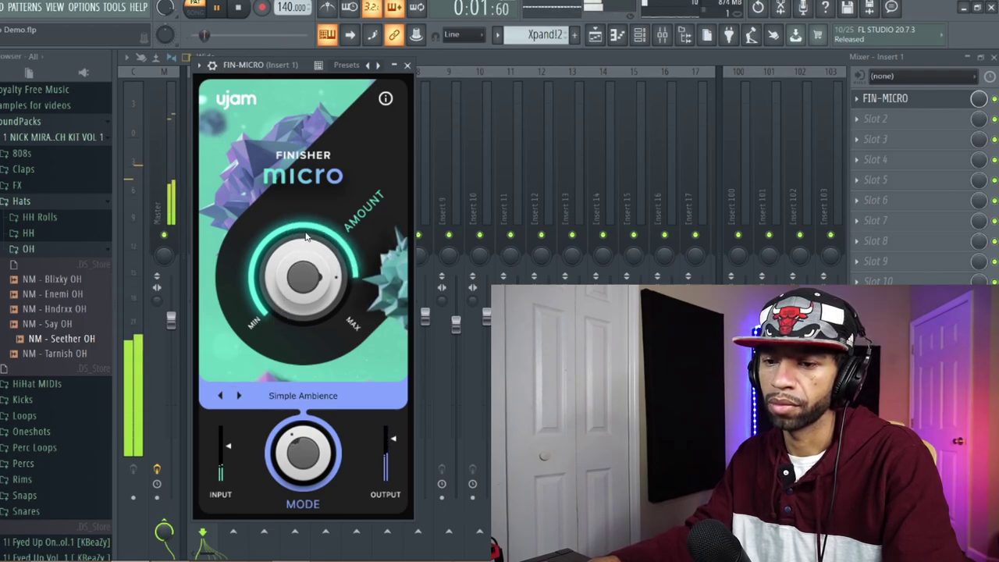
Step: Pass Hangar Reverb and Gater Varispeed, stop on Infinity with amount just under halfway
{"action": "left_click", "coordinate": [239, 396]}
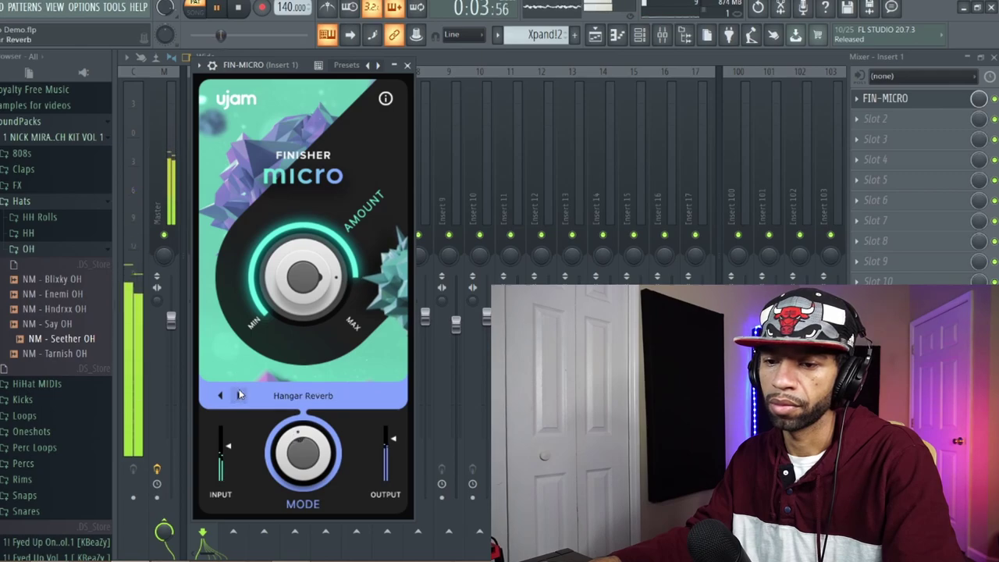
{"action": "left_click", "coordinate": [240, 396]}
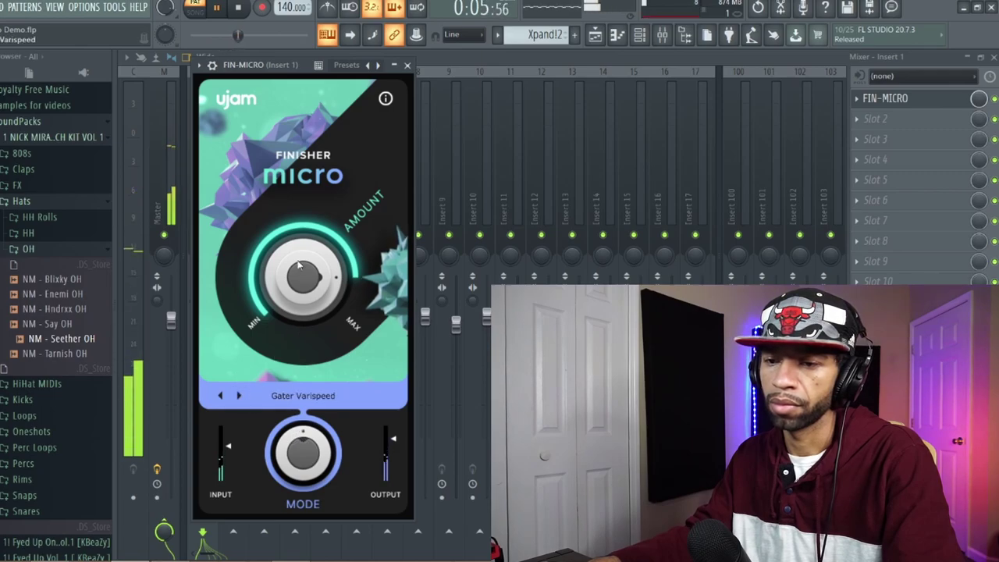
{"action": "left_click_drag", "start_coordinate": [303, 277], "coordinate": [303, 381]}
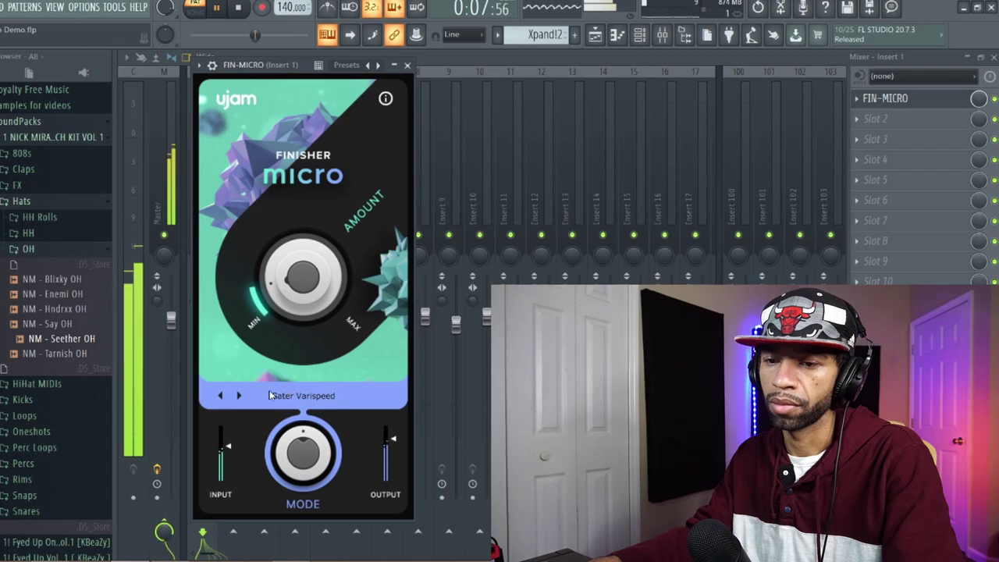
{"action": "left_click", "coordinate": [240, 396]}
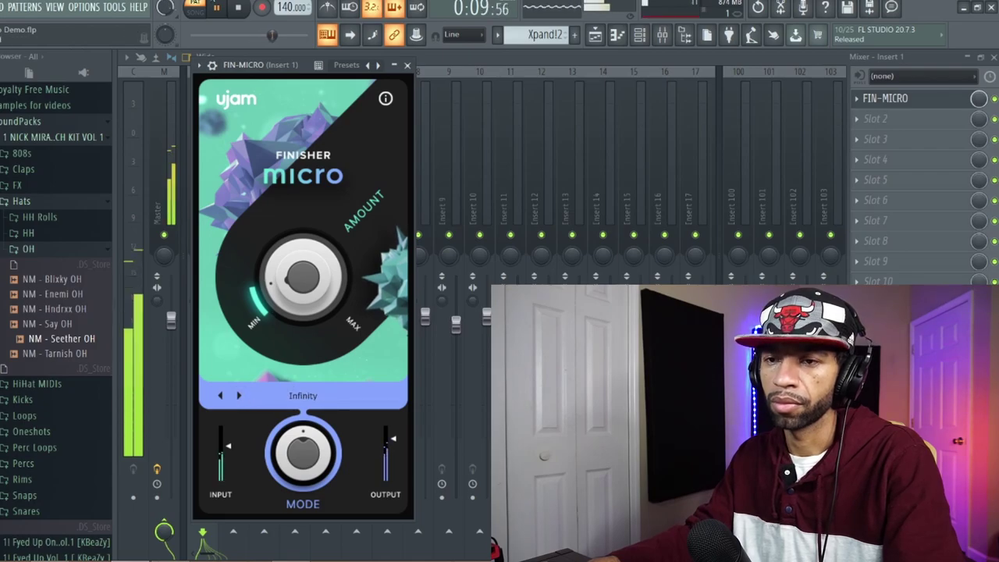
{"action": "key", "text": "space"}
{"action": "left_click_drag", "start_coordinate": [303, 239], "coordinate": [278, 234]}
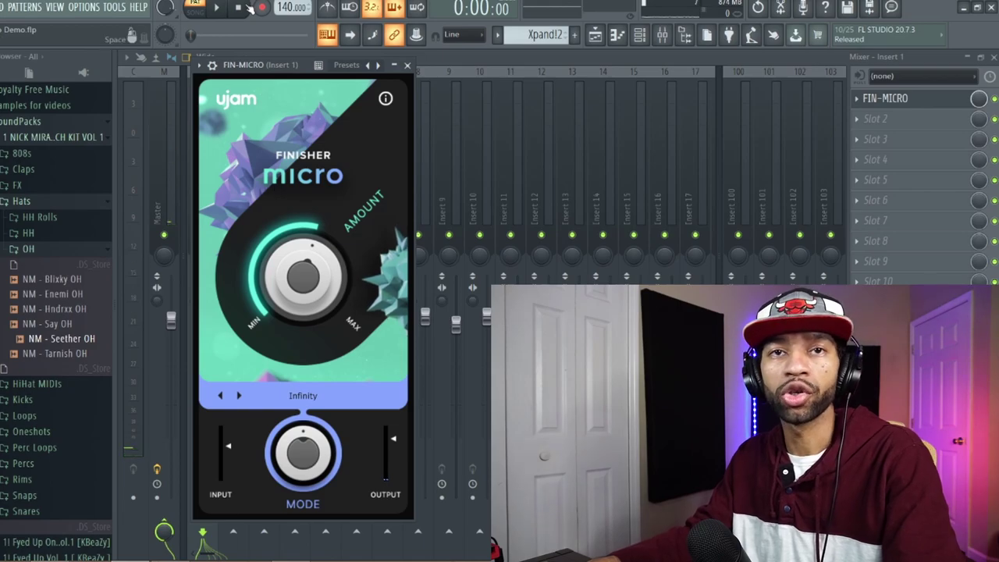
Step: Select the Master channel, mark bars 9–14 in the Playlist, and play that section
{"action": "left_click", "coordinate": [449, 156]}
{"action": "left_click", "coordinate": [168, 156]}
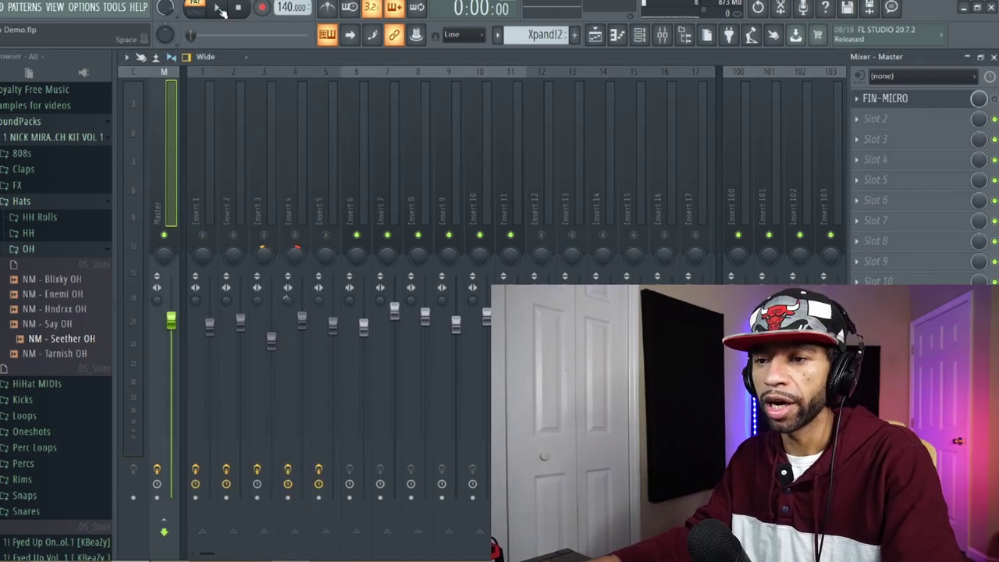
{"action": "left_click", "coordinate": [595, 36]}
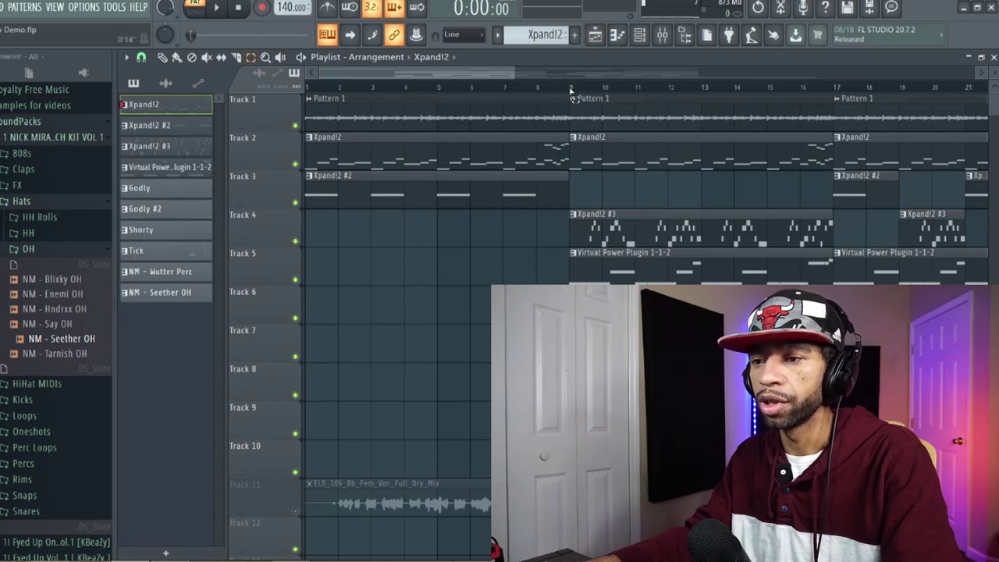
{"action": "left_click_drag", "start_coordinate": [571, 92], "coordinate": [742, 91]}
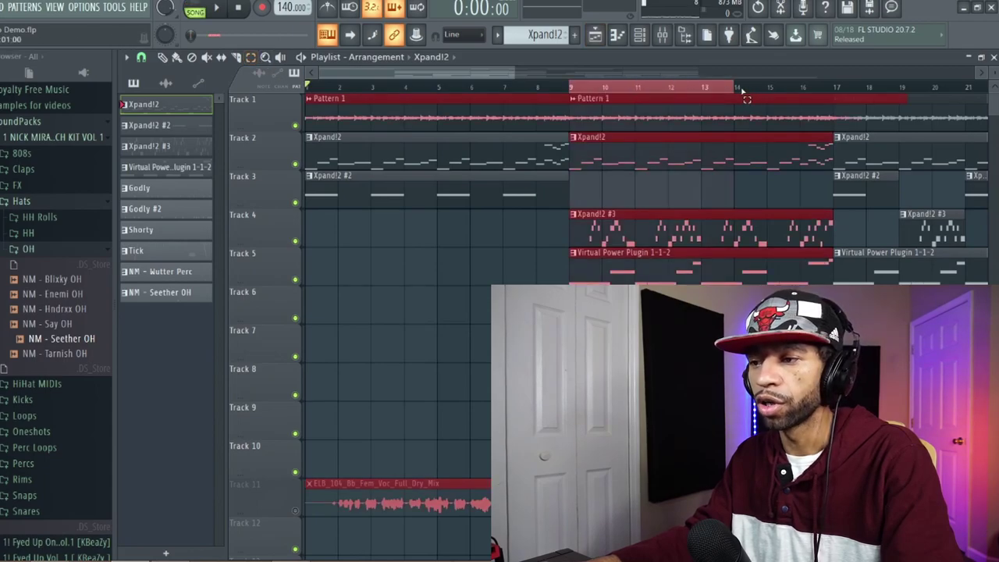
{"action": "left_click", "coordinate": [597, 36]}
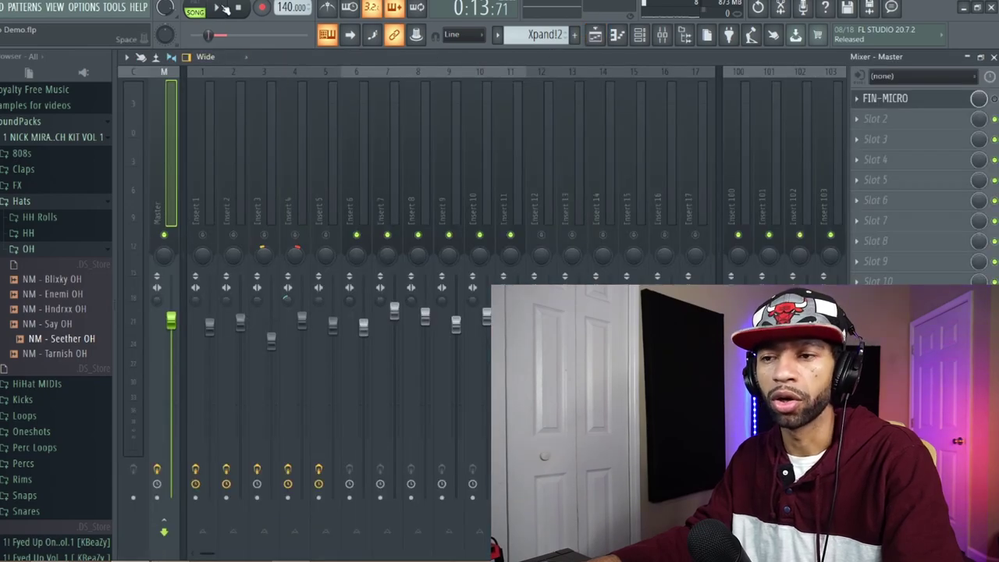
{"action": "left_click", "coordinate": [218, 8]}
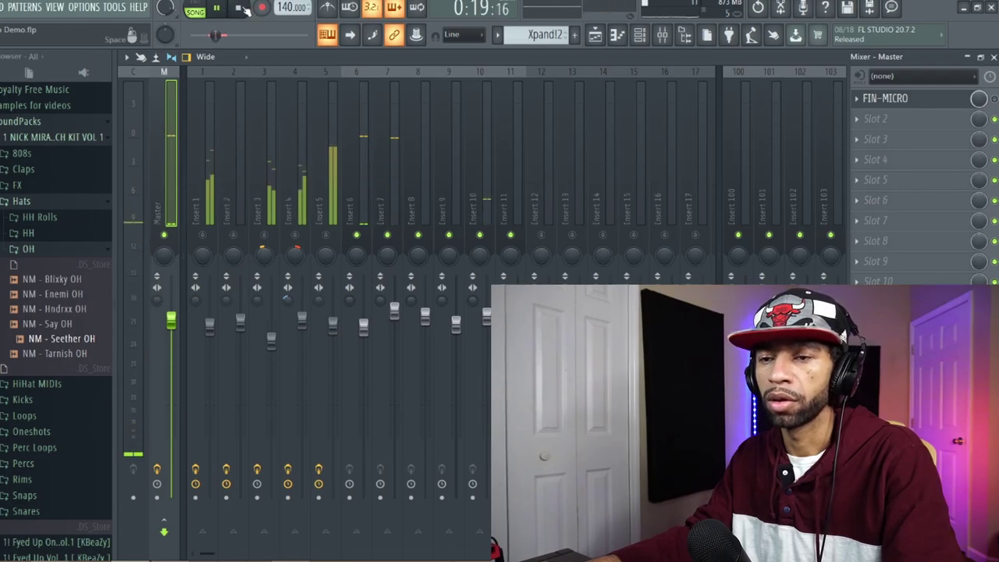
{"action": "left_click", "coordinate": [241, 7]}
{"action": "left_click", "coordinate": [908, 100]}
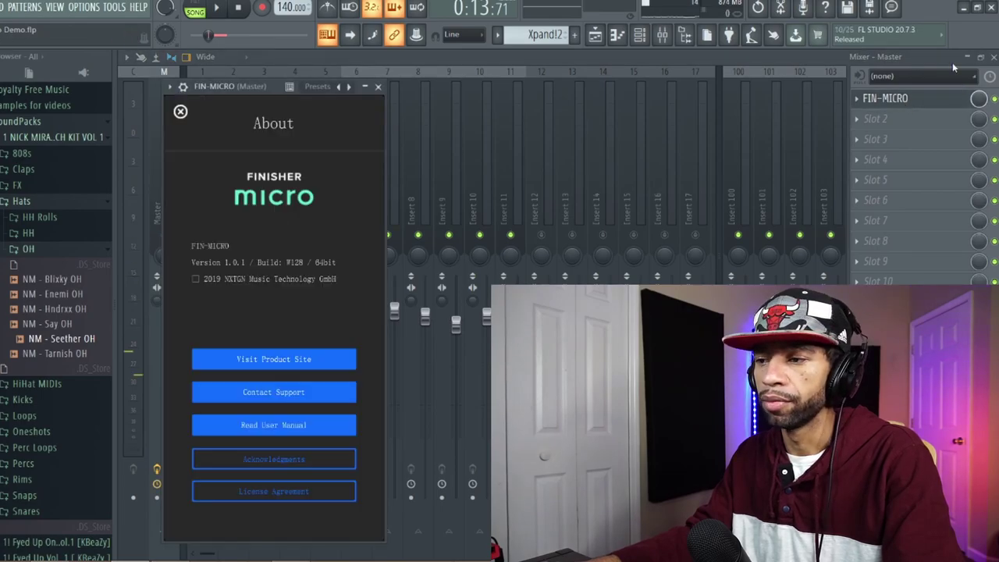
Step: Play the song through master Finisher Micro, stepping SpaceGrinder and Cab & Room to Jetplane, then stop
{"action": "left_click", "coordinate": [179, 111]}
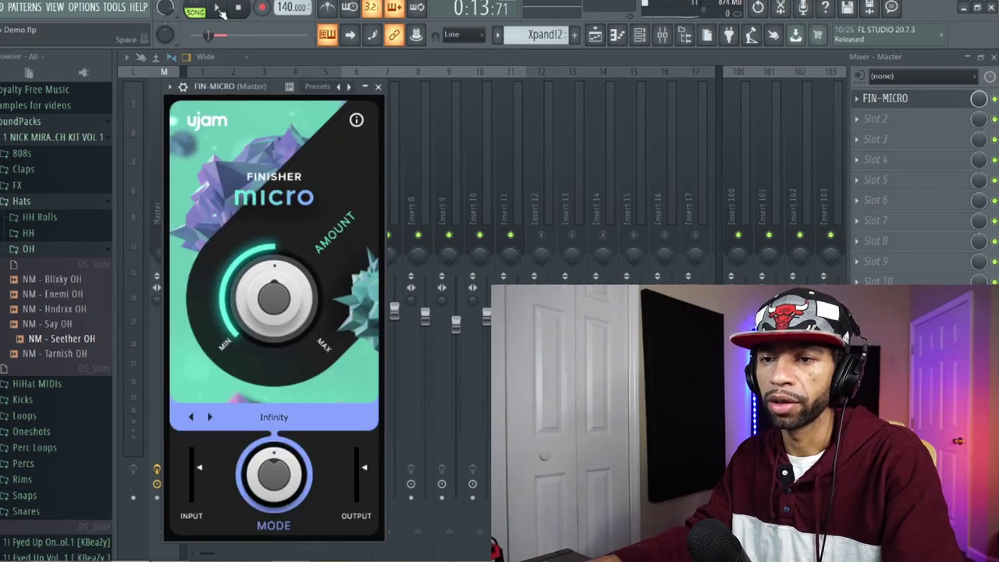
{"action": "left_click", "coordinate": [218, 8]}
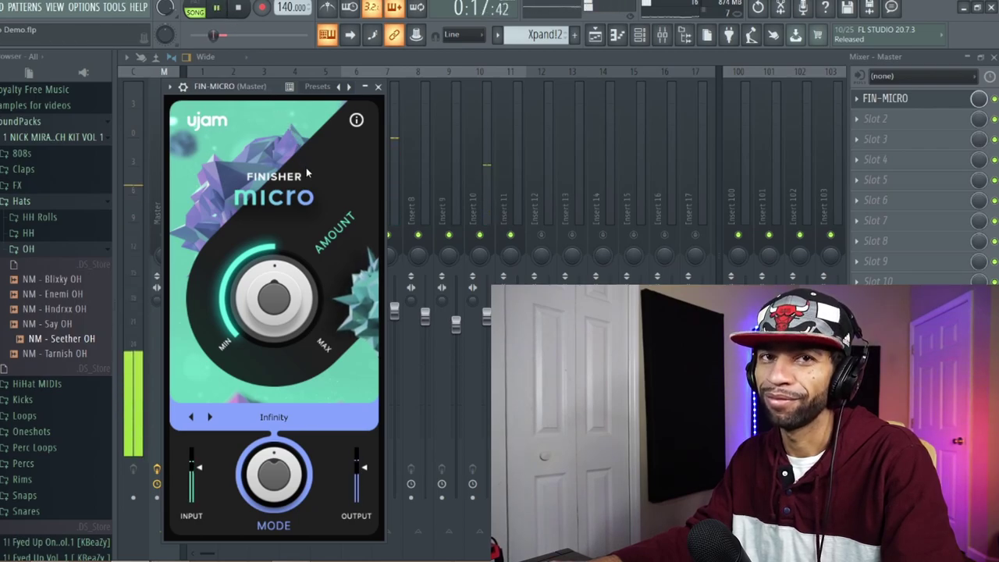
{"action": "left_click", "coordinate": [220, 9]}
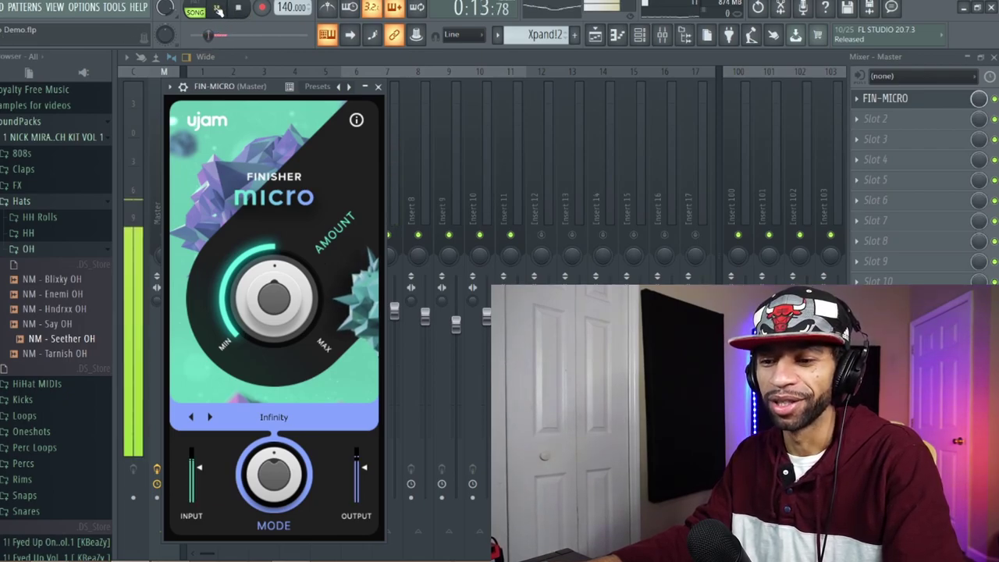
{"action": "left_click", "coordinate": [268, 468]}
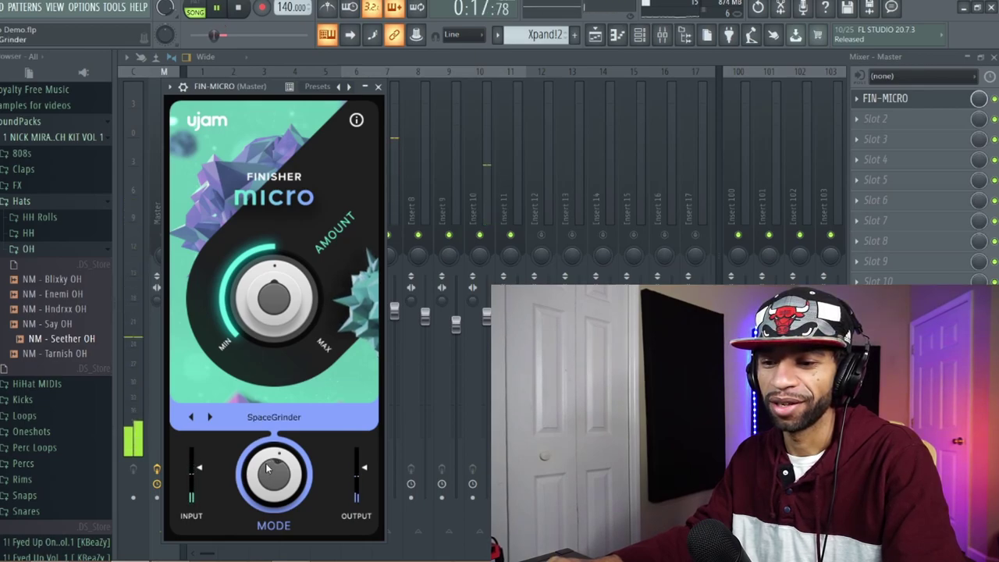
{"action": "left_click", "coordinate": [268, 469]}
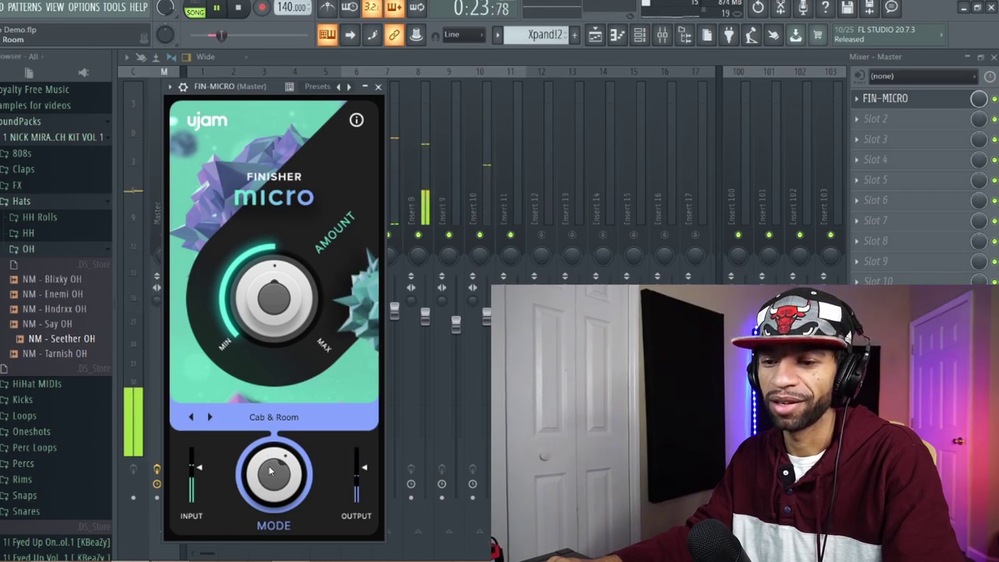
{"action": "left_click", "coordinate": [271, 469]}
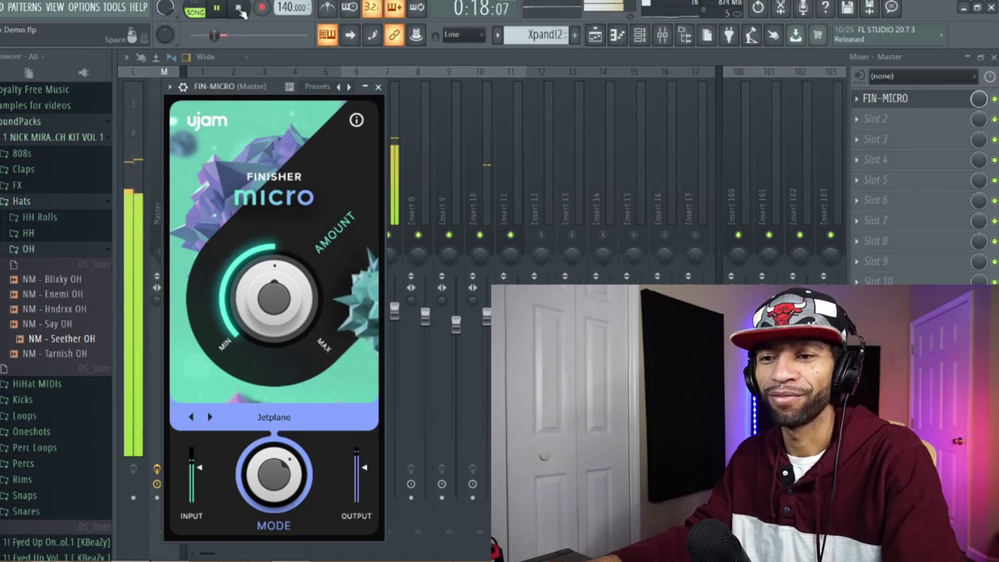
{"action": "left_click", "coordinate": [238, 8]}
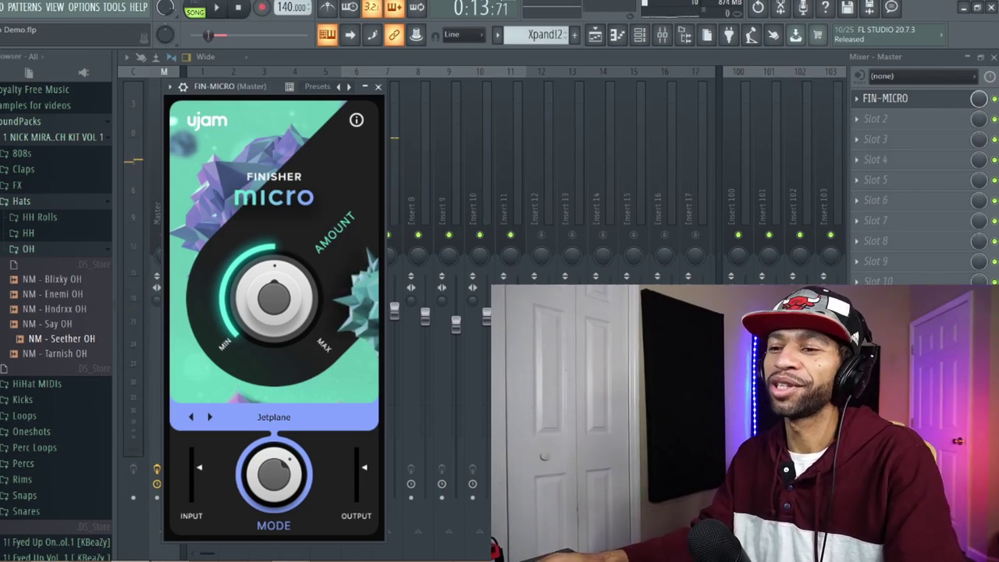
Step: Solo the vocal on Track 11, clear the bar 9–17 selection and return to song start
{"action": "left_click", "coordinate": [596, 35]}
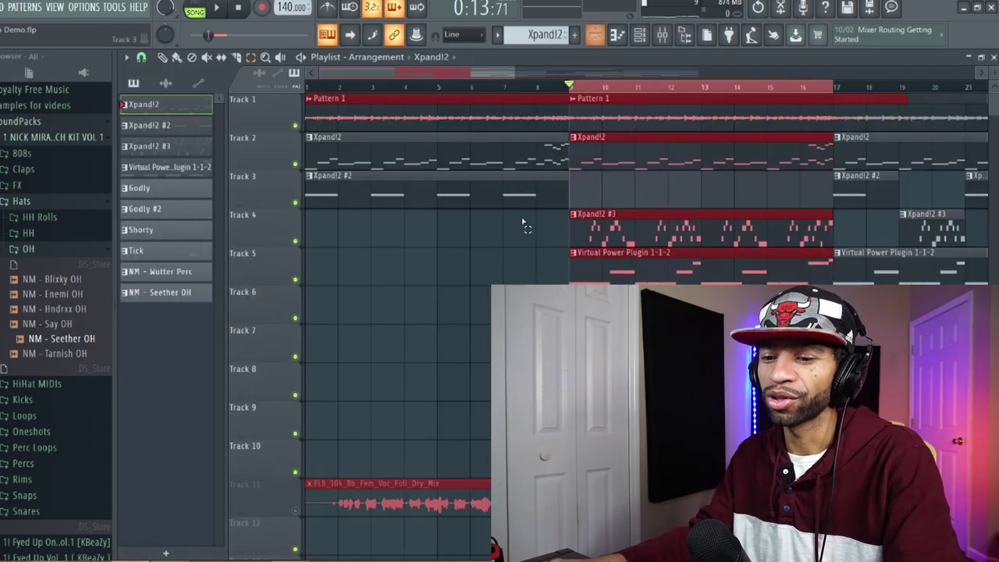
{"action": "right_click", "coordinate": [295, 515]}
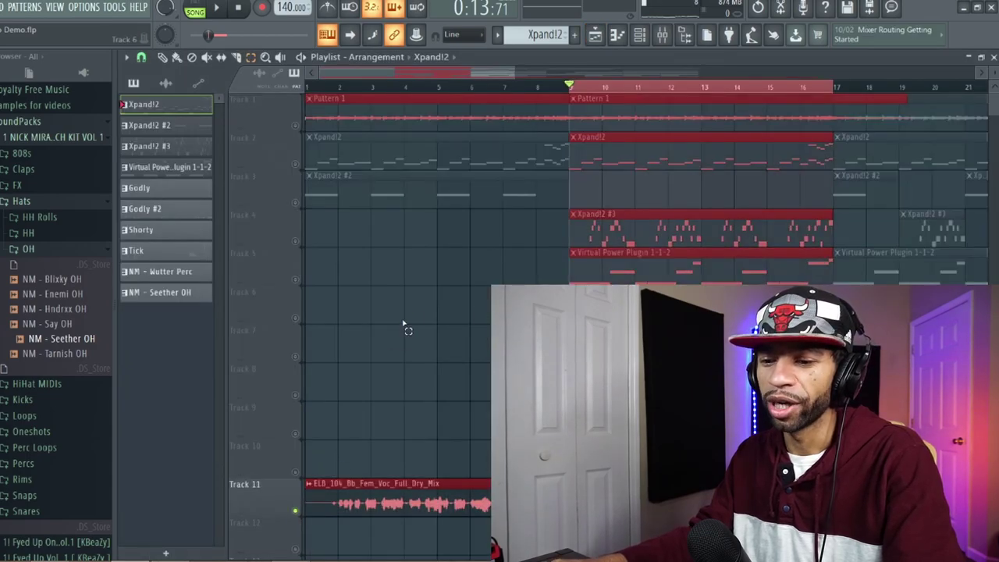
{"action": "left_click", "coordinate": [582, 90]}
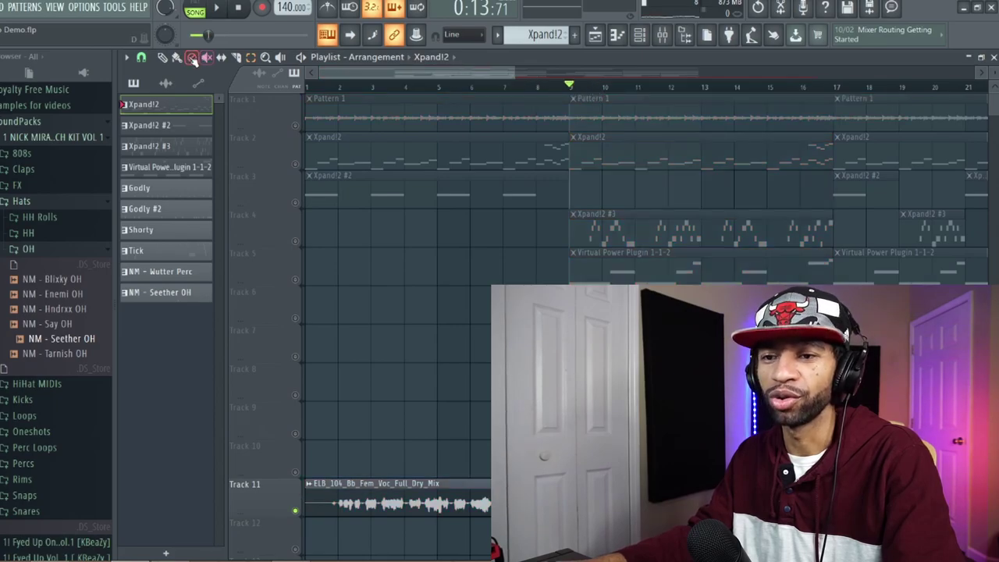
{"action": "left_click", "coordinate": [310, 88]}
Step: Reopen Finisher Micro on the Master channel from the Mixer
{"action": "left_click", "coordinate": [643, 36]}
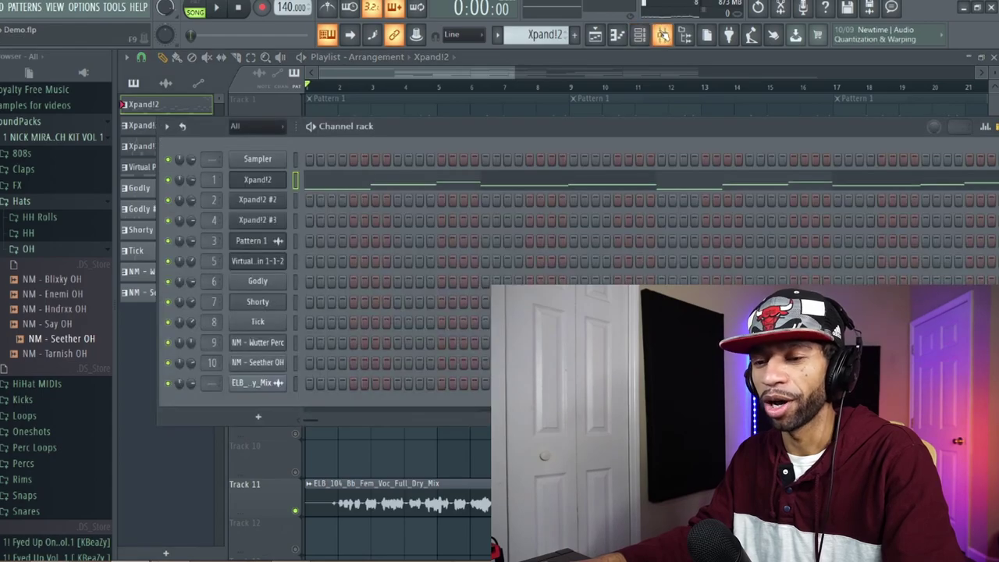
{"action": "left_click", "coordinate": [662, 34]}
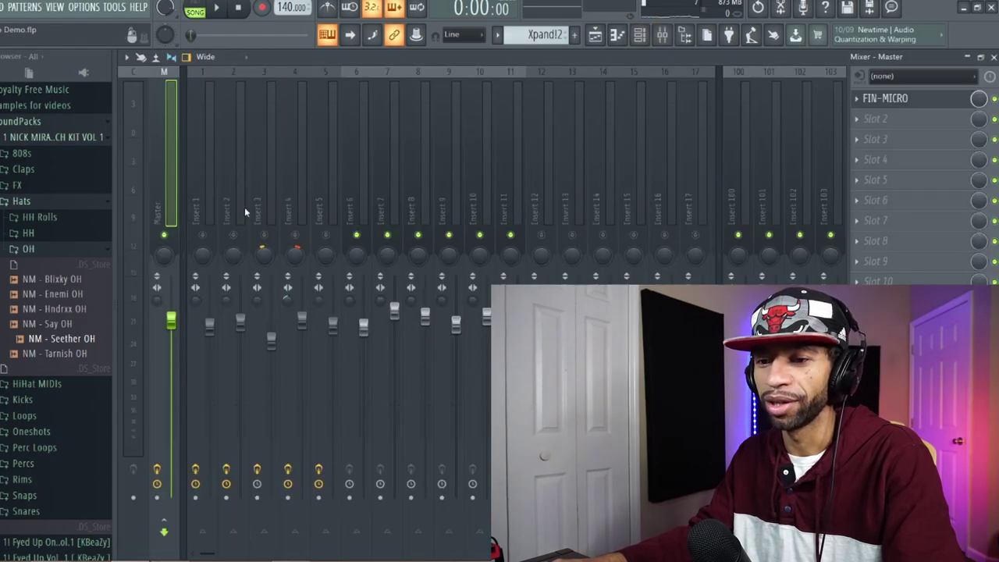
{"action": "left_click", "coordinate": [902, 106]}
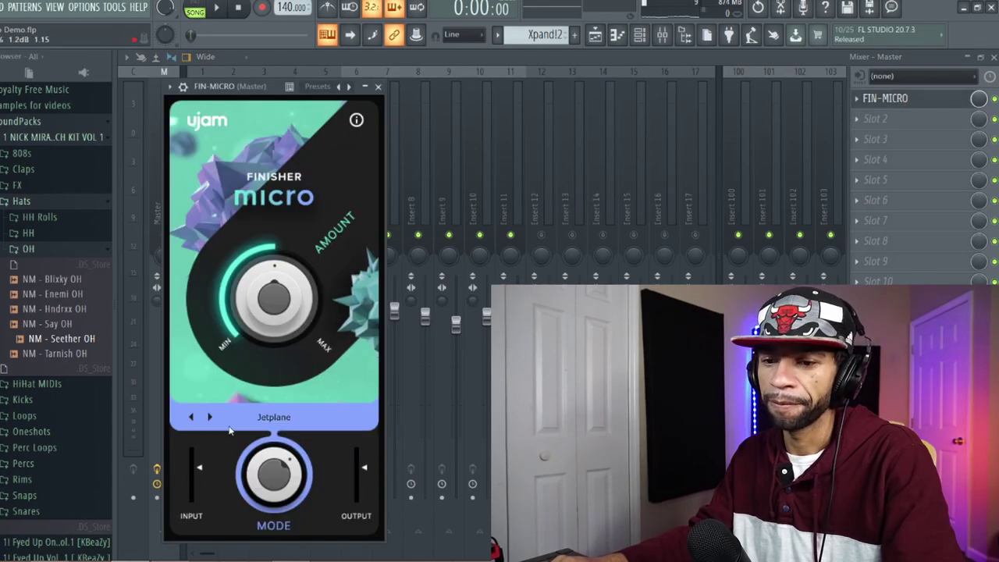
Step: Step back to an earlier Finisher mode, play the soloed vocal, and adjust the Amount
{"action": "left_click", "coordinate": [192, 418]}
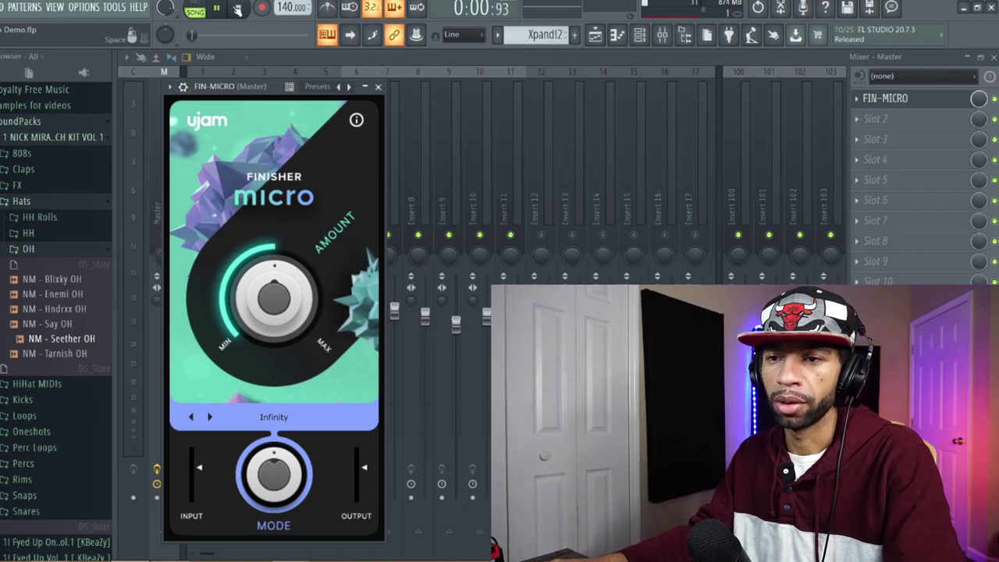
{"action": "left_click", "coordinate": [238, 7]}
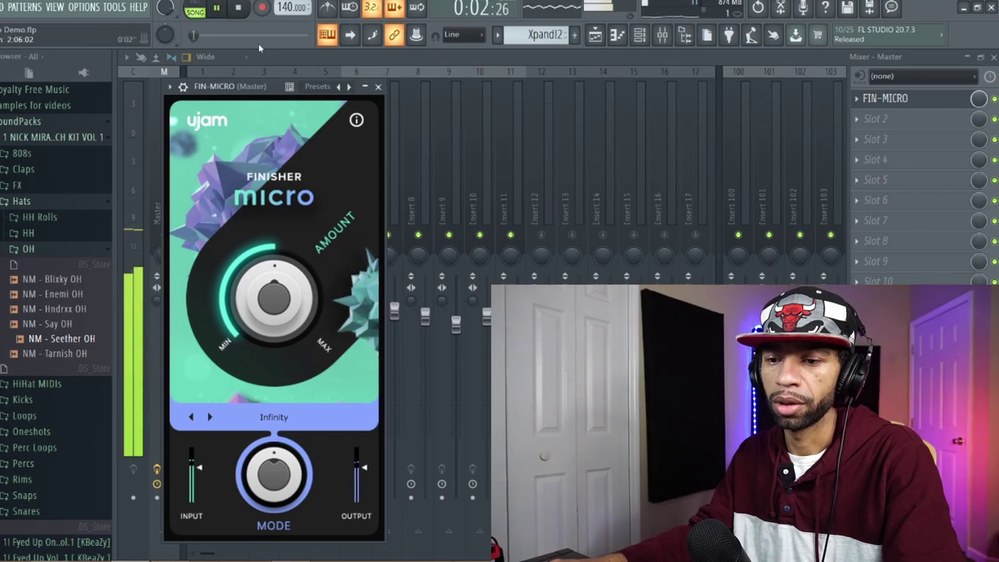
{"action": "mouse_move", "coordinate": [273, 297]}
{"action": "left_mouse_down"}
{"action": "mouse_move", "coordinate": [274, 221]}
{"action": "mouse_move", "coordinate": [250, 328]}
{"action": "mouse_move", "coordinate": [233, 306]}
{"action": "left_mouse_up"}
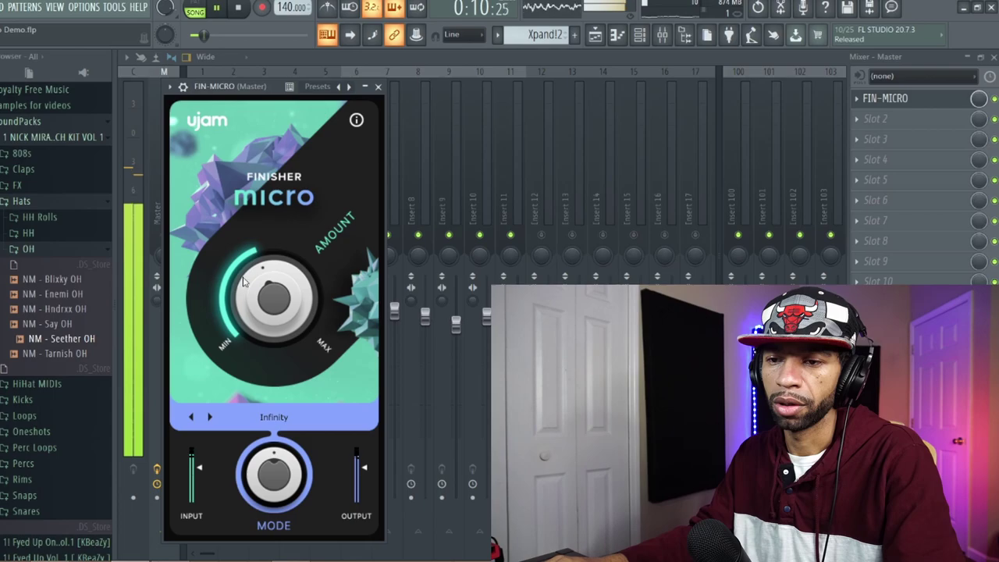
Step: Audition SpaceGrinder, Cab & Room and Big Hair modes while sweeping the Amount from minimum to near maximum
{"action": "left_click", "coordinate": [209, 419]}
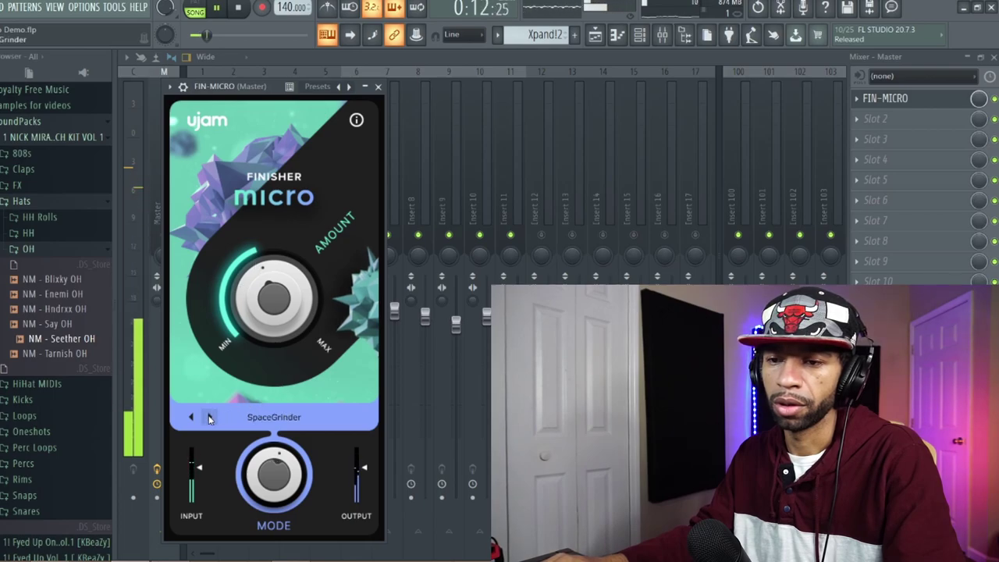
{"action": "left_click_drag", "start_coordinate": [265, 301], "coordinate": [268, 251]}
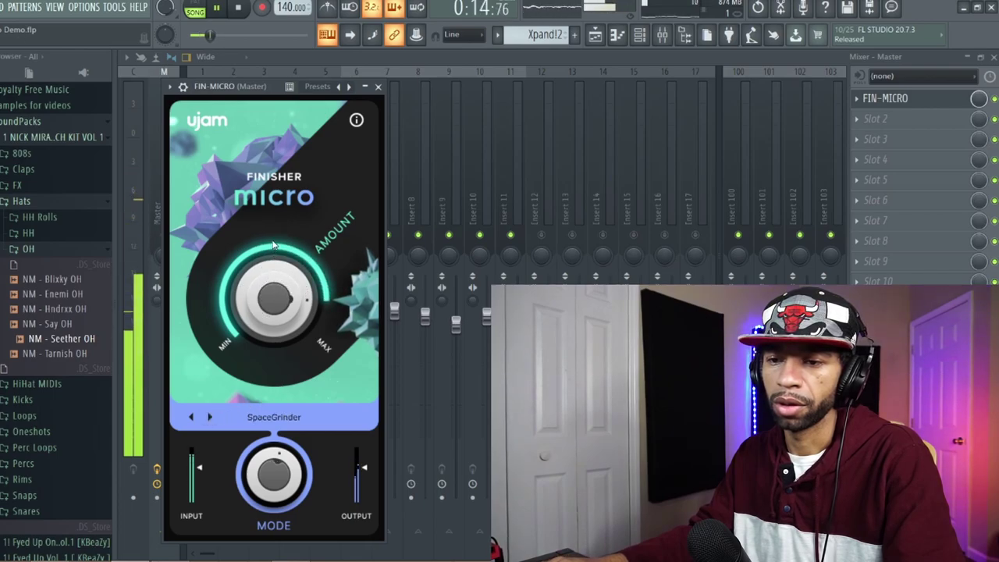
{"action": "left_click", "coordinate": [210, 418]}
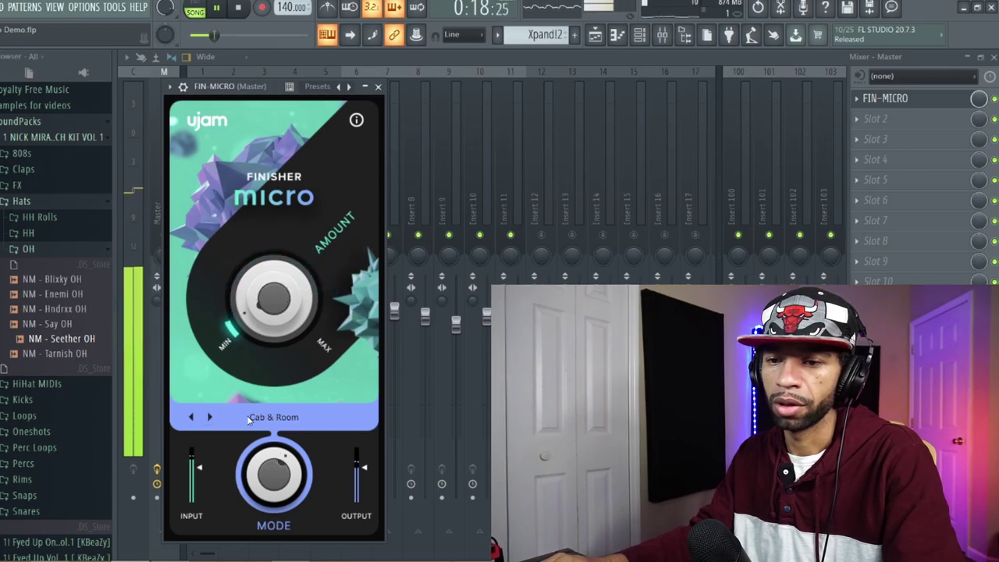
{"action": "left_click_drag", "start_coordinate": [271, 301], "coordinate": [278, 249]}
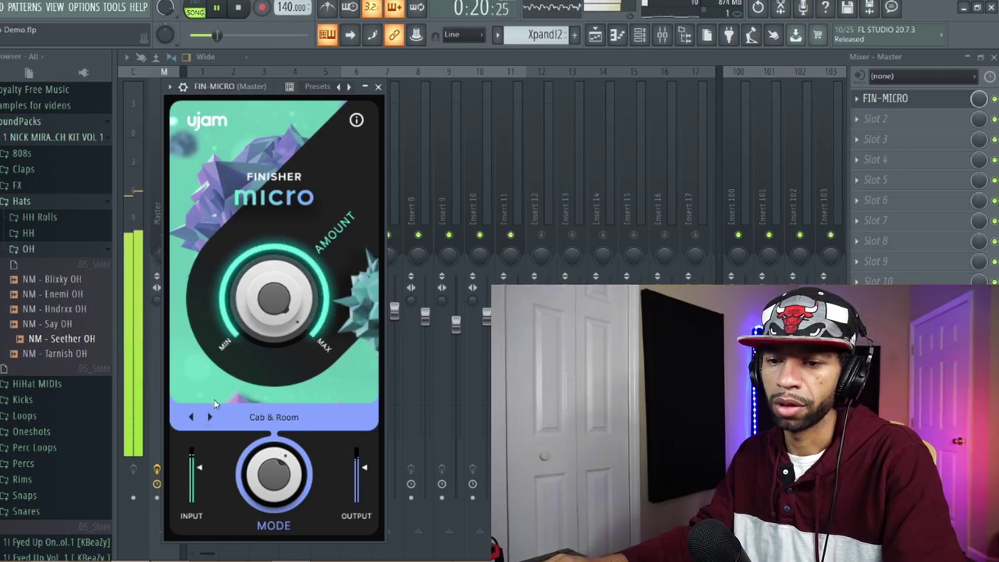
{"action": "left_click_drag", "start_coordinate": [277, 305], "coordinate": [272, 359]}
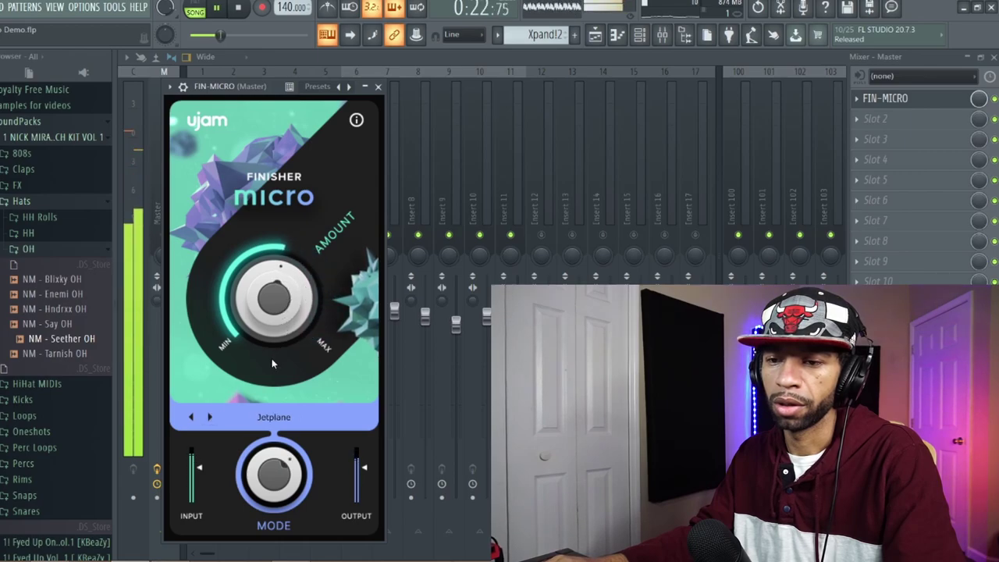
{"action": "left_click", "coordinate": [210, 417]}
{"action": "left_click_drag", "start_coordinate": [273, 297], "coordinate": [297, 204]}
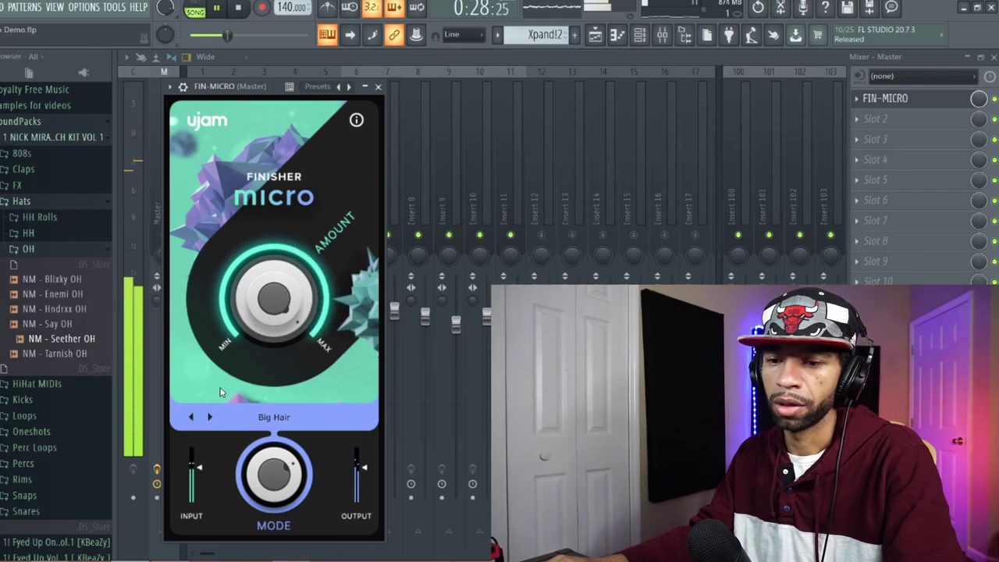
{"action": "mouse_move", "coordinate": [284, 292]}
{"action": "left_mouse_down"}
{"action": "mouse_move", "coordinate": [230, 497]}
{"action": "mouse_move", "coordinate": [213, 421]}
{"action": "left_mouse_up"}
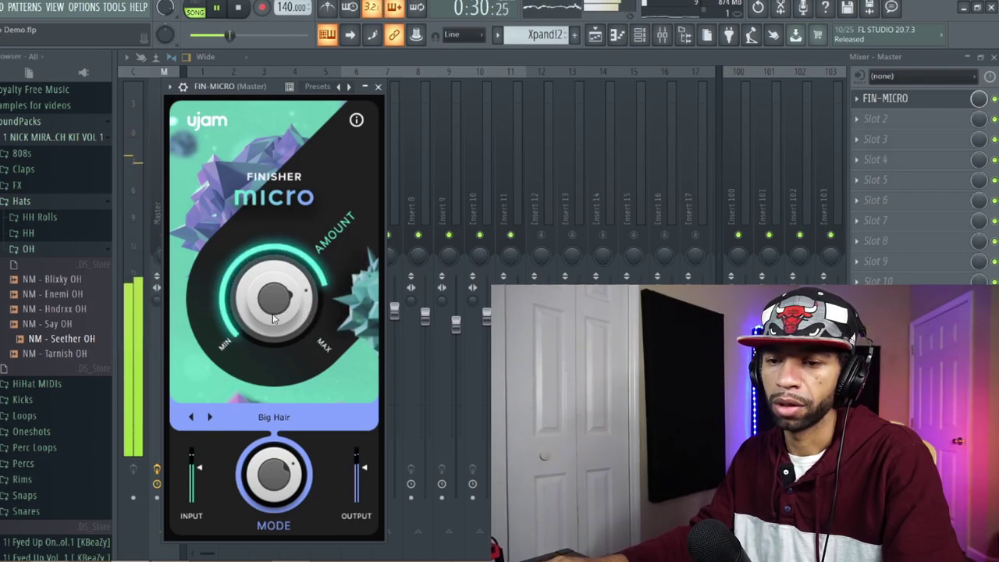
Step: Try EARTH2ISS, Distroytion and Old Radio, ending on Rotor Cab with Amount near maximum
{"action": "left_click", "coordinate": [211, 417]}
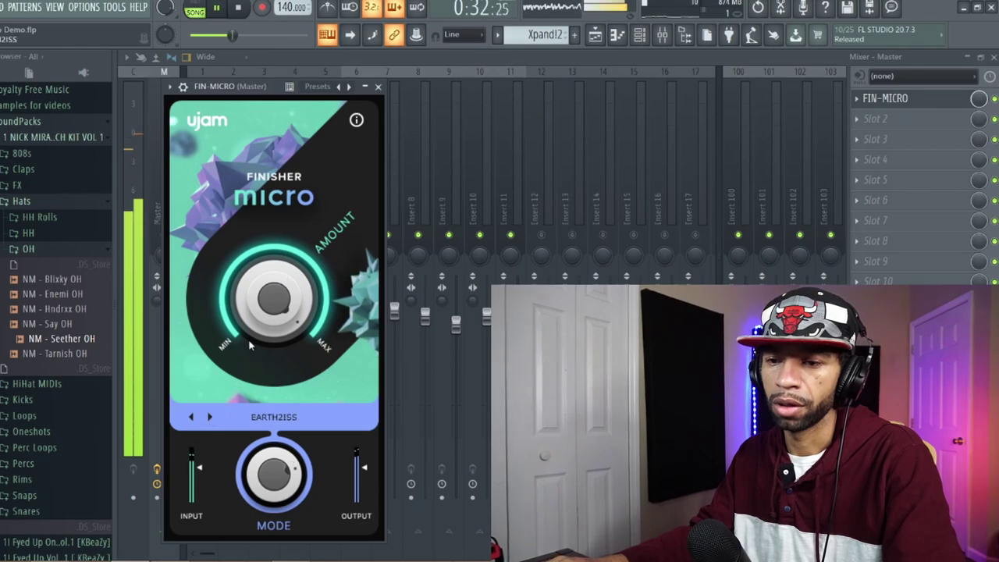
{"action": "left_click_drag", "start_coordinate": [278, 293], "coordinate": [256, 390]}
{"action": "left_click", "coordinate": [211, 417]}
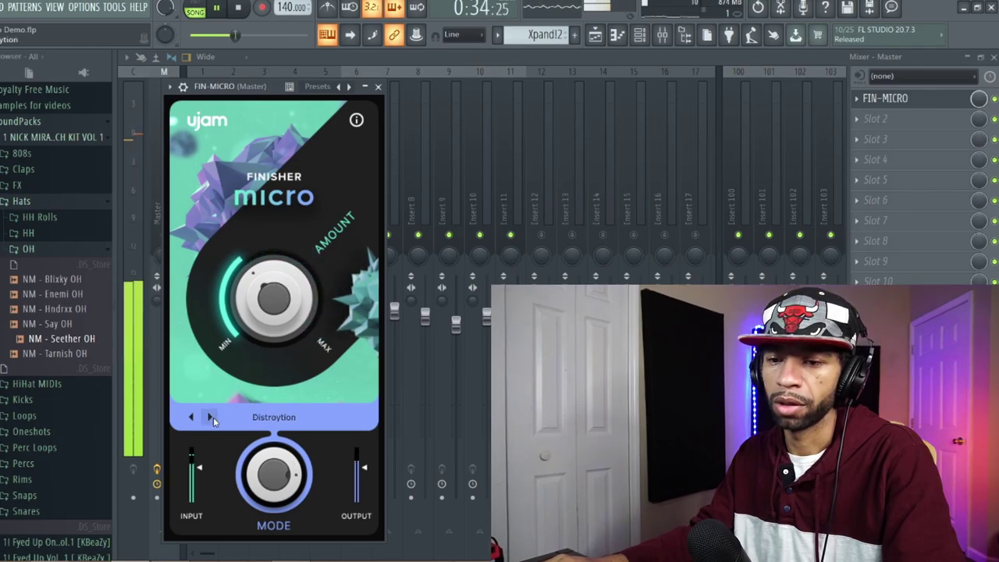
{"action": "left_click_drag", "start_coordinate": [260, 315], "coordinate": [232, 356]}
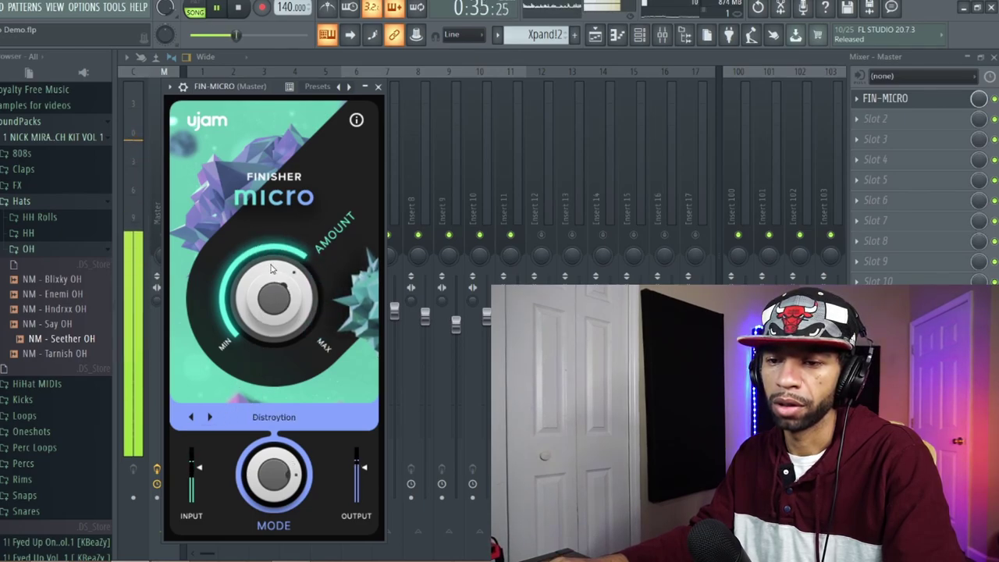
{"action": "left_click", "coordinate": [209, 417]}
{"action": "left_click_drag", "start_coordinate": [251, 336], "coordinate": [213, 392]}
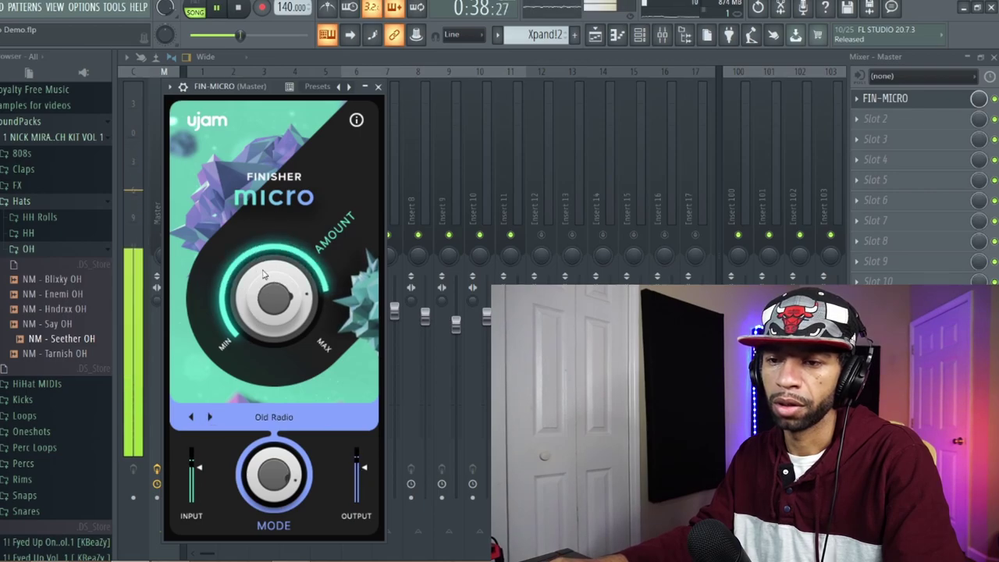
{"action": "left_click", "coordinate": [209, 417]}
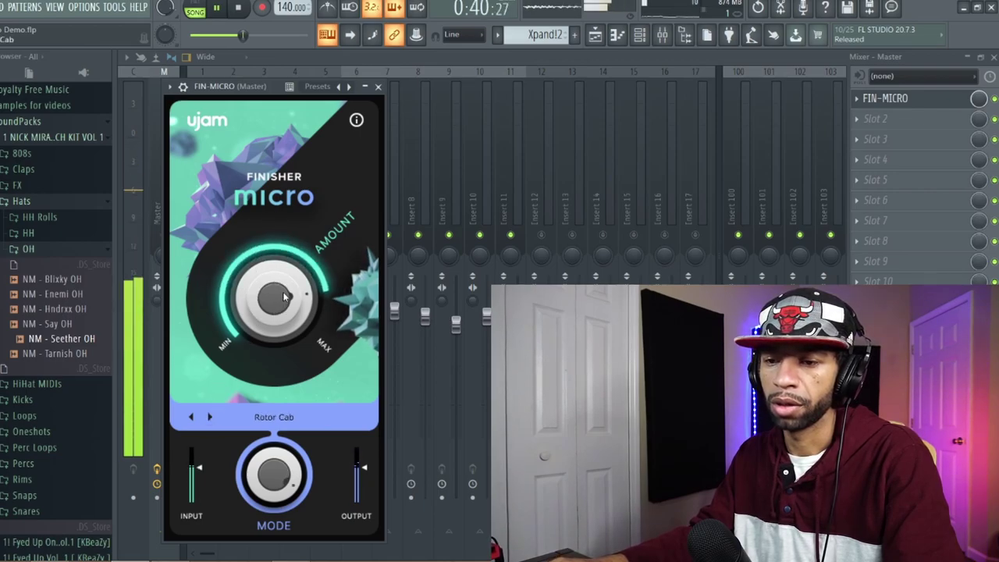
{"action": "left_click_drag", "start_coordinate": [273, 305], "coordinate": [297, 231]}
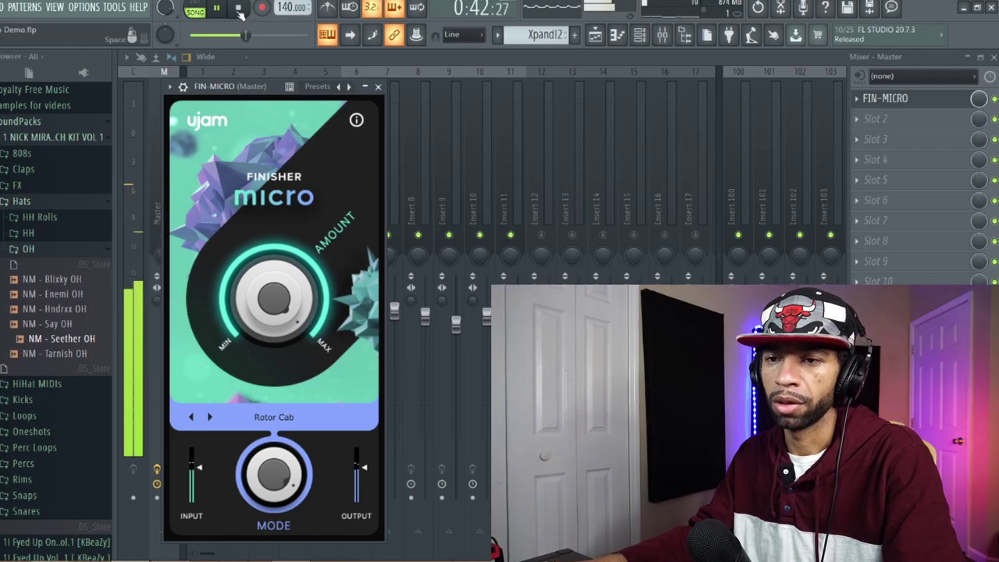